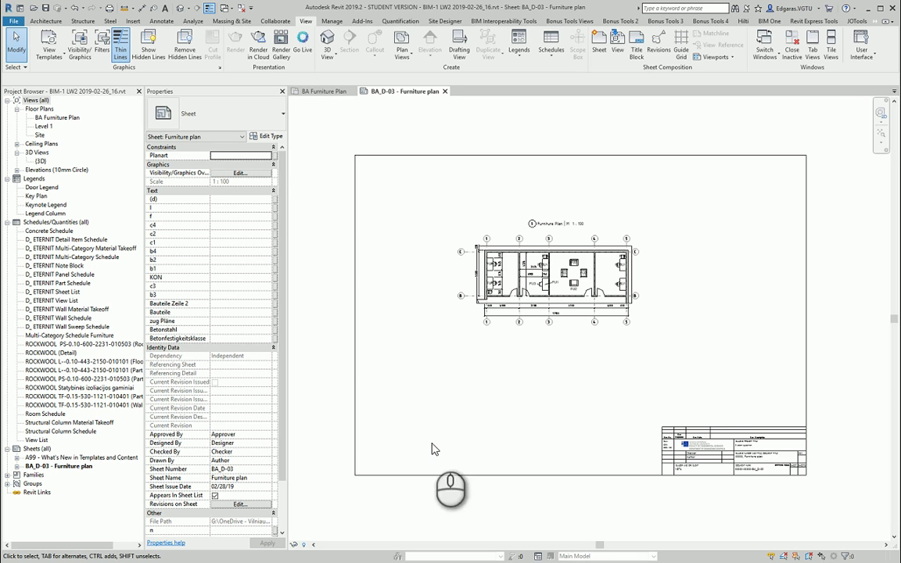
- Place the Multi-Category Schedule Furniture schedule on sheet BA_D-03, just above the title block
click(435, 450)
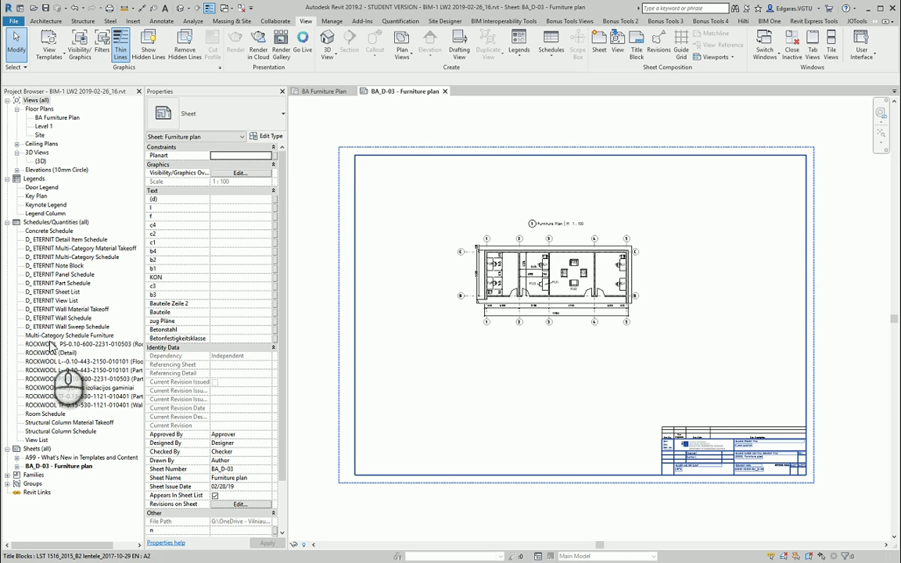
click(64, 336)
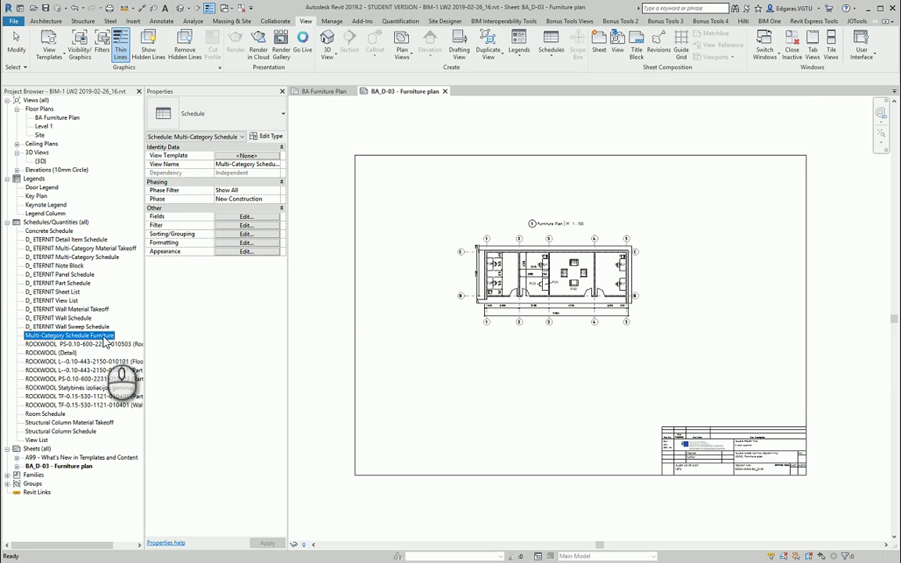
drag(74, 343, 673, 313)
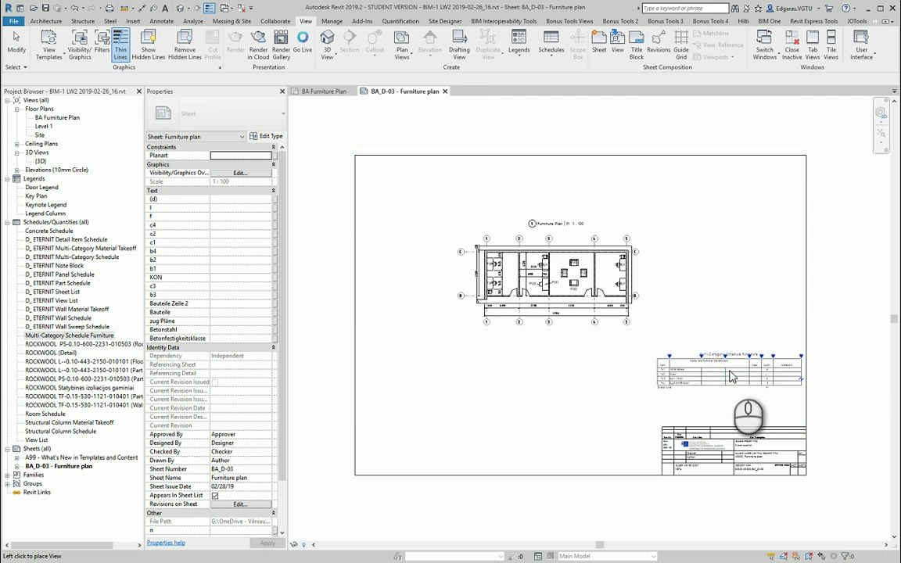
click(743, 392)
- Move the placed furniture schedule up the sheet so that its right edge meets the right line of the sheet frame
scroll(798, 383, up, 5)
key(m)
key(v)
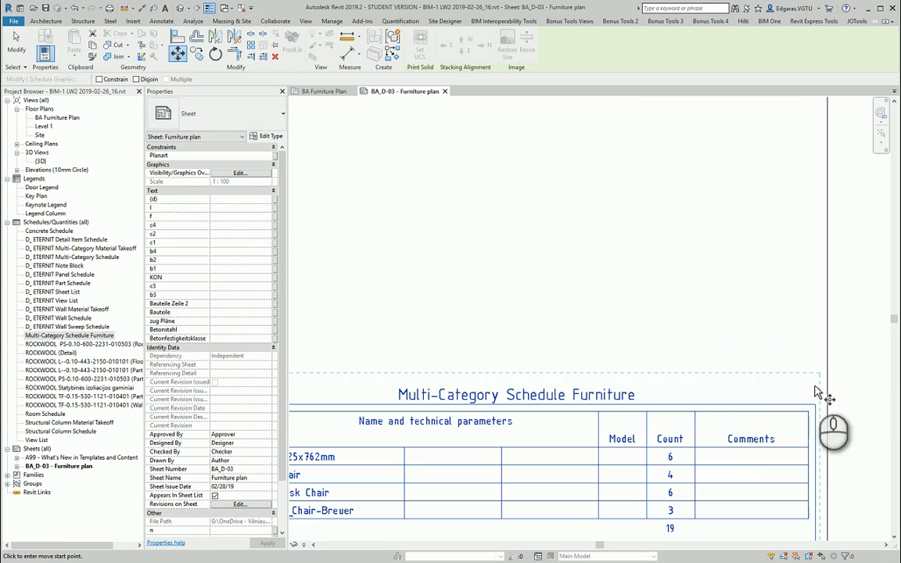
click(808, 379)
scroll(822, 376, down, 3)
scroll(824, 374, down, 1)
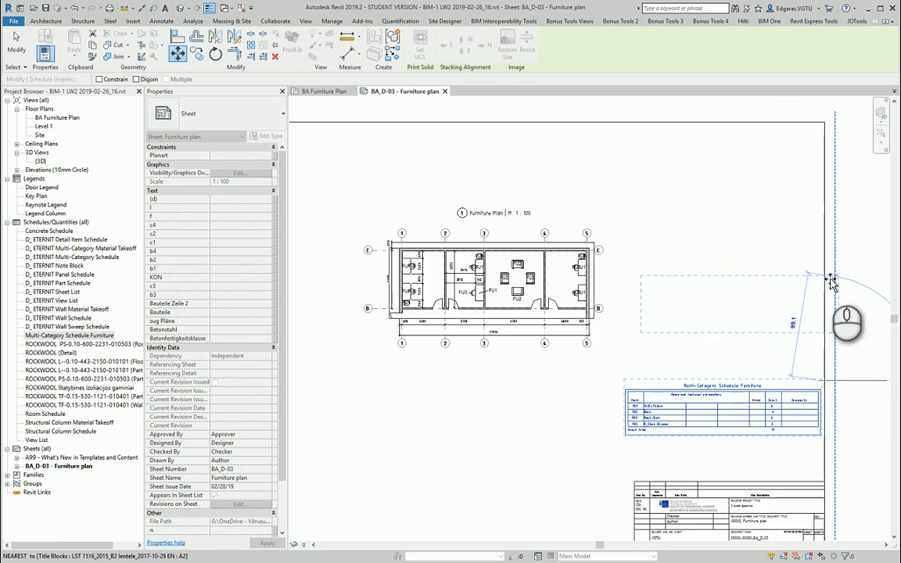
click(825, 304)
click(628, 405)
scroll(635, 395, down, 3)
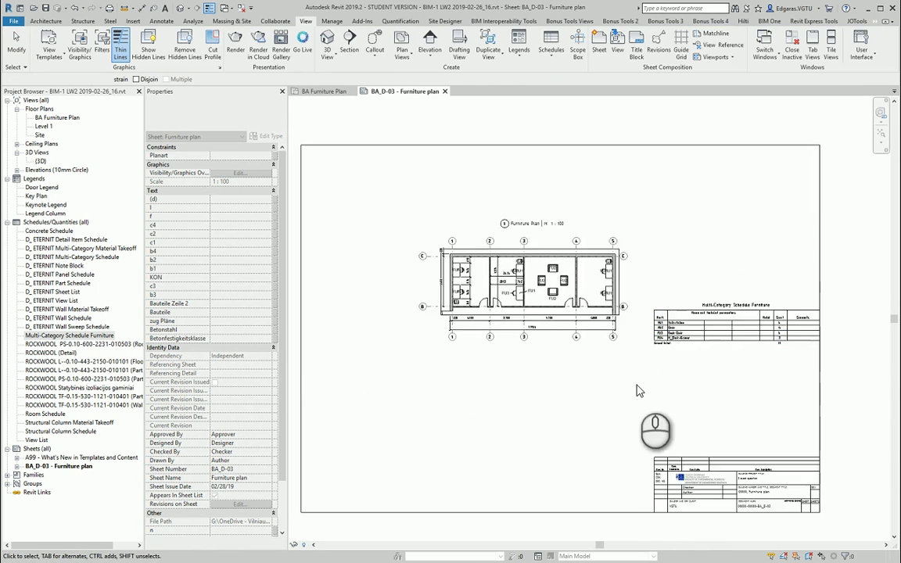
- Duplicate the title block type as A3 and set dimension a to 297 and b to 420
scroll(610, 482, up, 2)
click(610, 482)
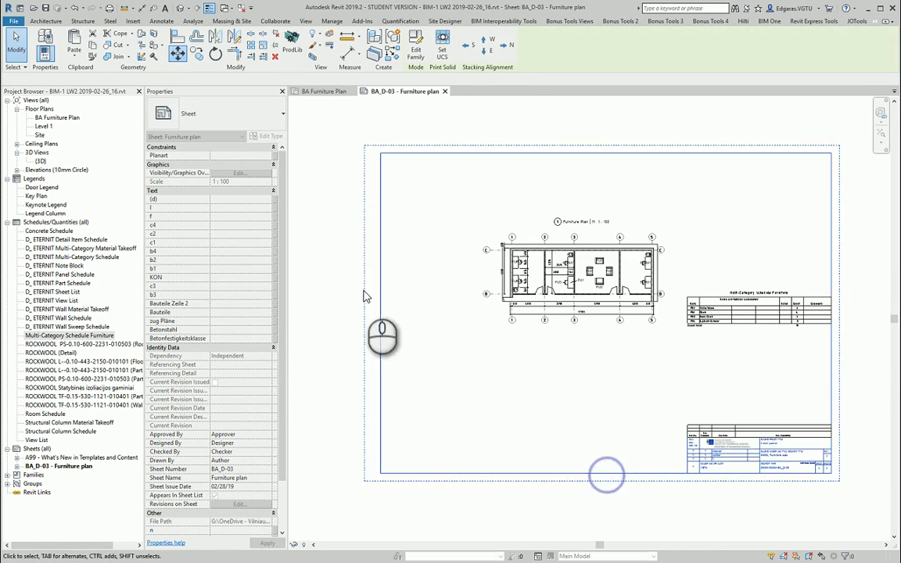
click(265, 138)
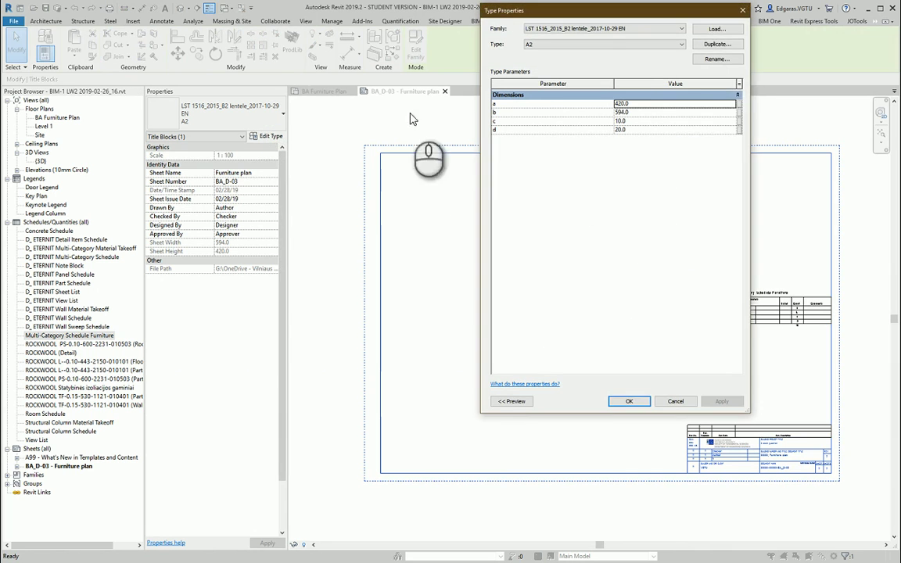
click(718, 44)
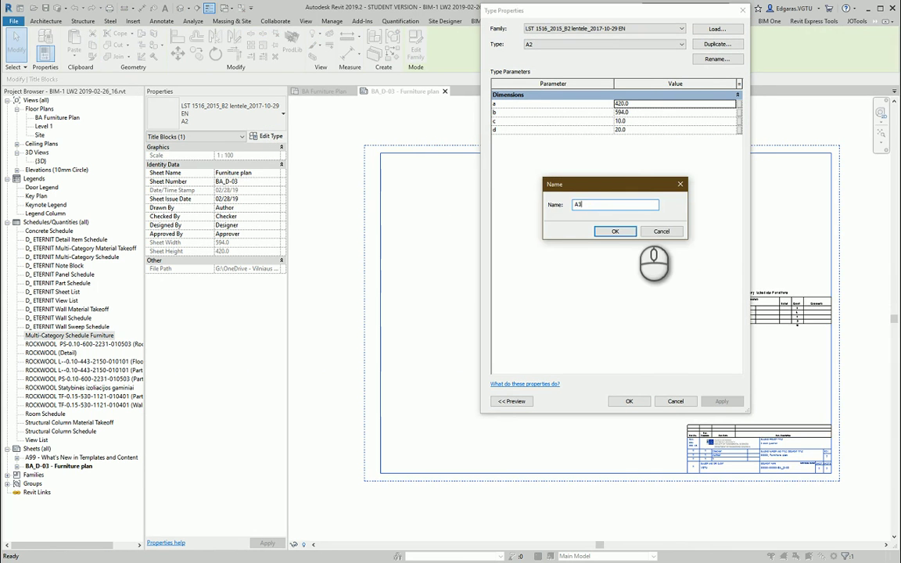
key(Return)
double_click(649, 104)
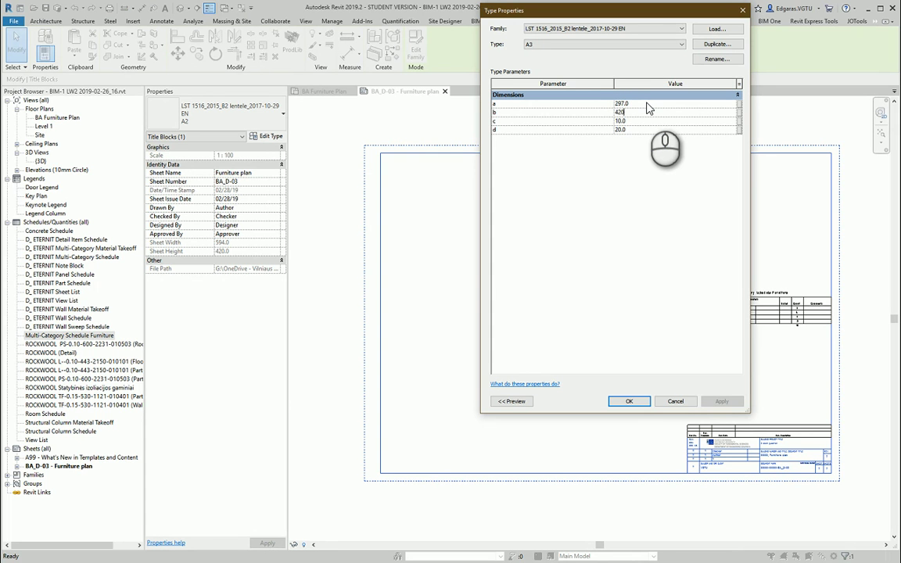
click(630, 402)
click(605, 410)
- Move the furniture plan viewport inside the A3 frame's upper-left area and seat the furniture schedule directly on top of the title block
drag(586, 294, 634, 338)
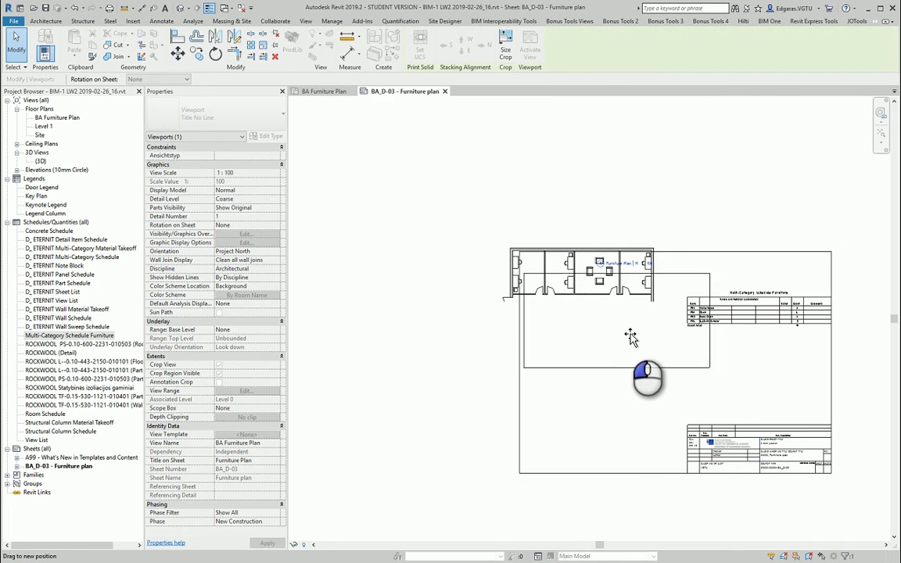
click(751, 362)
scroll(824, 384, up, 3)
click(848, 288)
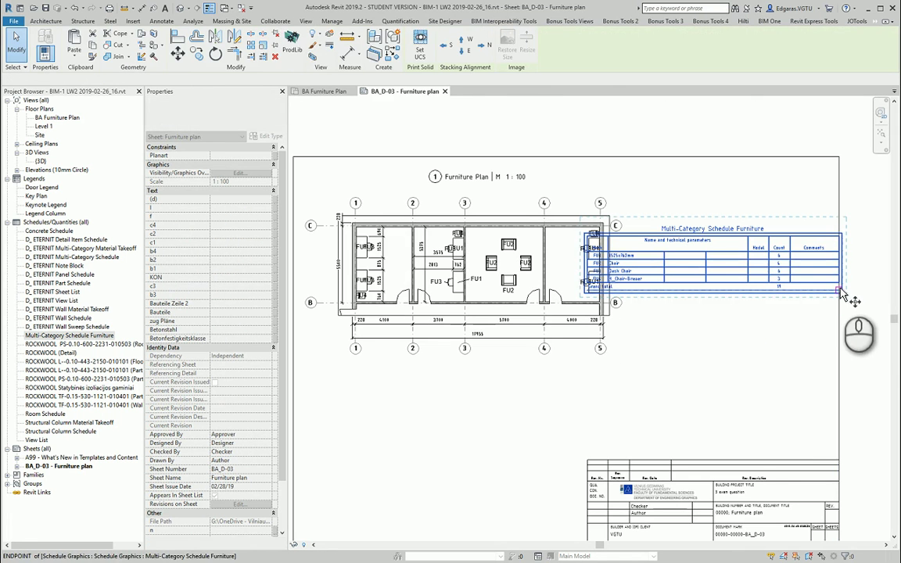
drag(843, 291, 654, 443)
click(551, 457)
scroll(768, 283, down, 2)
scroll(637, 371, up, 3)
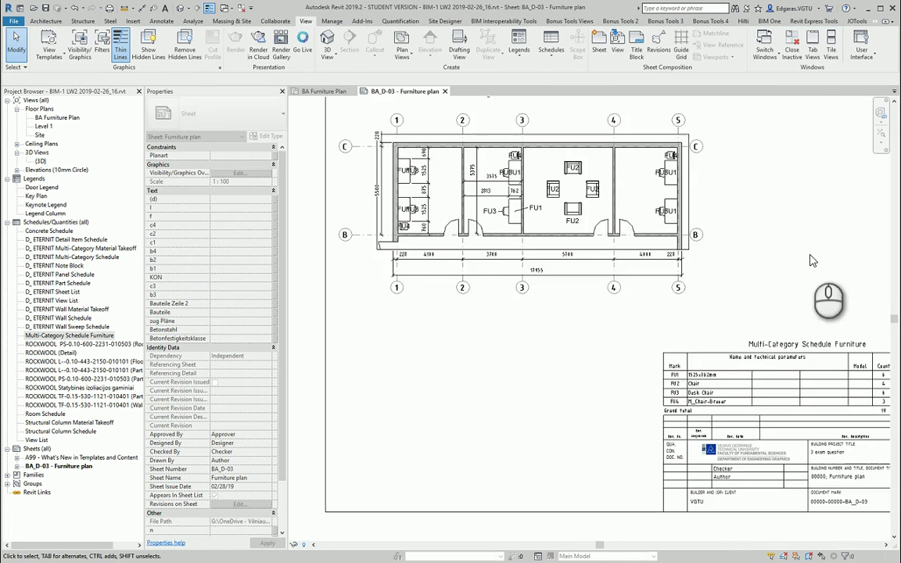
middle_drag(810, 293, 669, 324)
scroll(732, 276, down, 2)
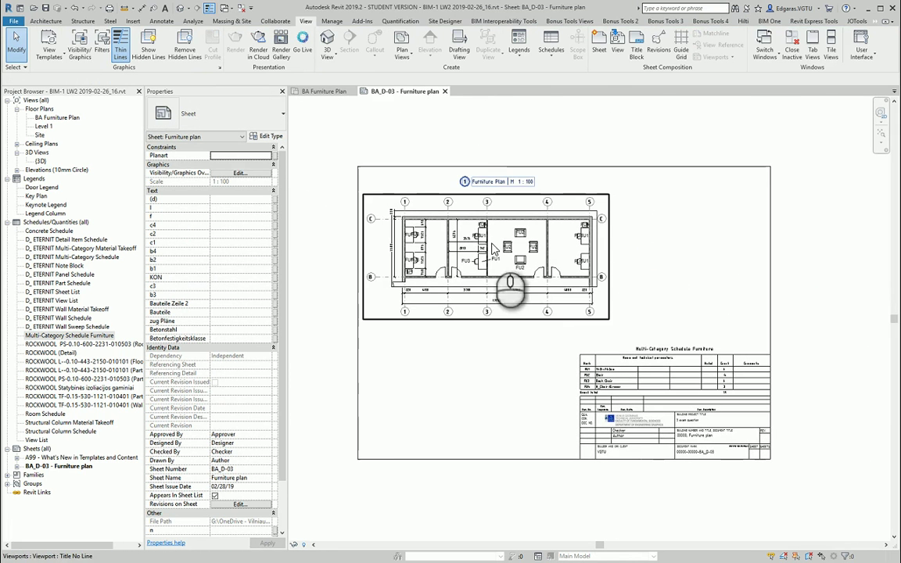
click(466, 360)
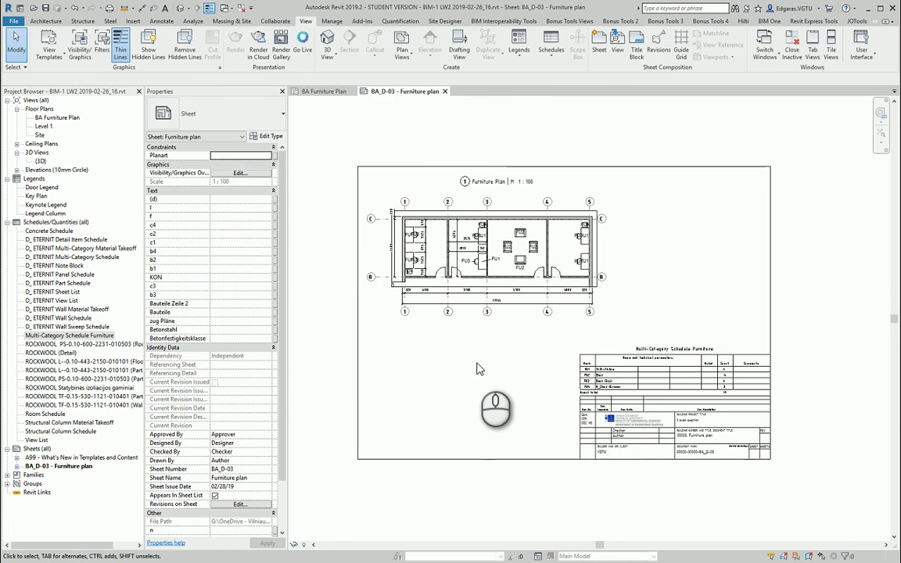
- Start a text note above the furniture schedule, at its left edge, with the heading "NOTE:"
scroll(744, 290, up, 3)
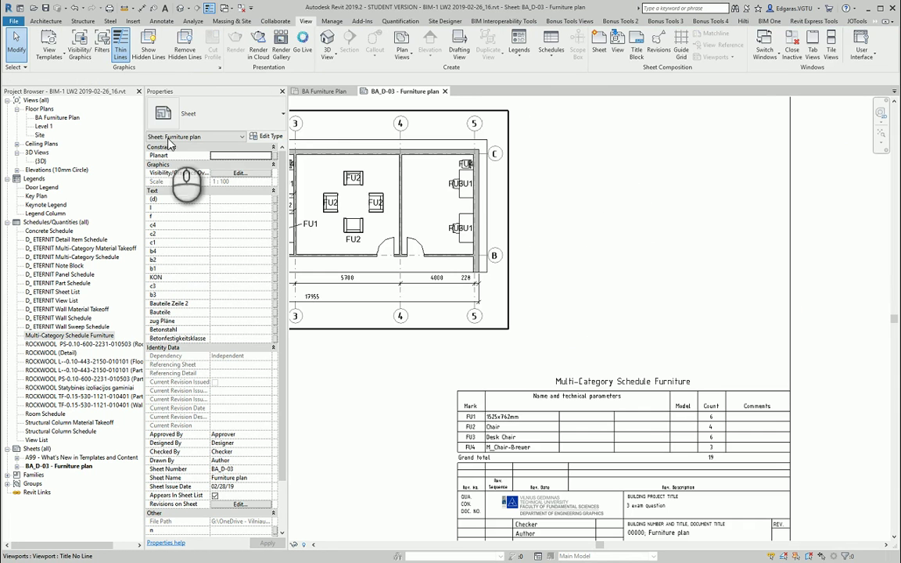
click(162, 21)
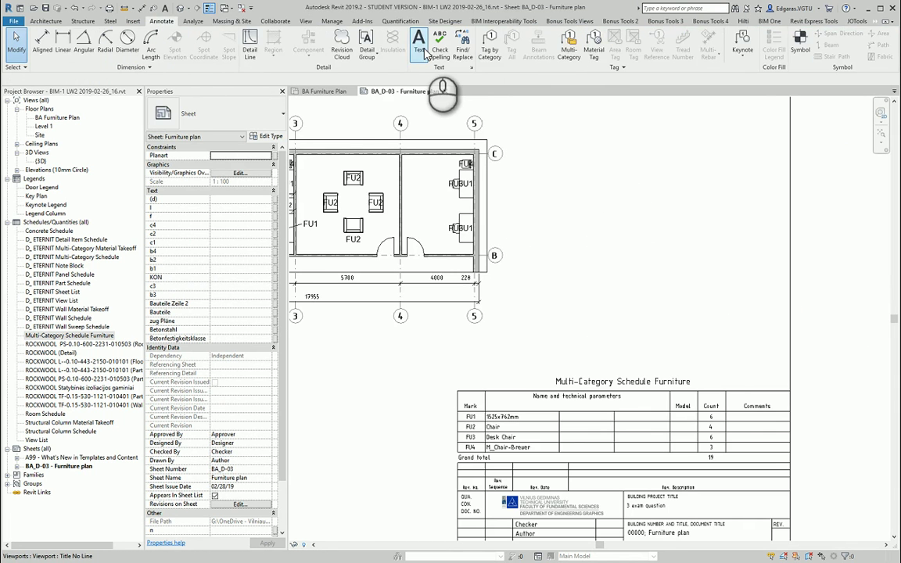
click(419, 43)
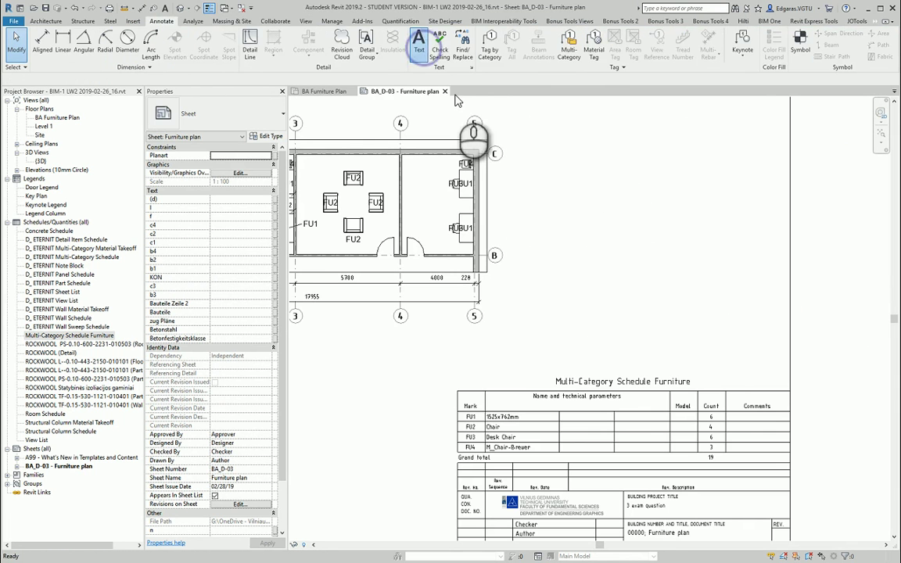
click(461, 344)
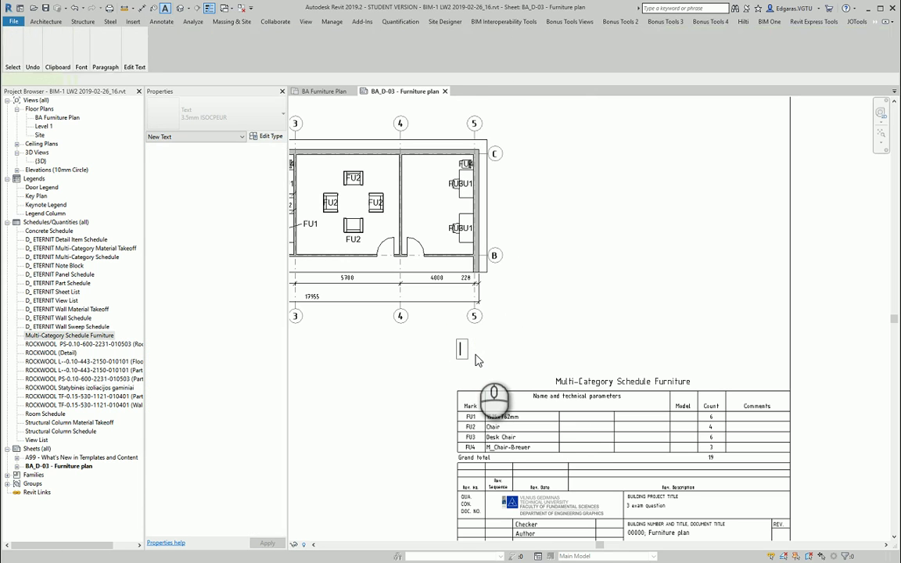
text(NOTE:)
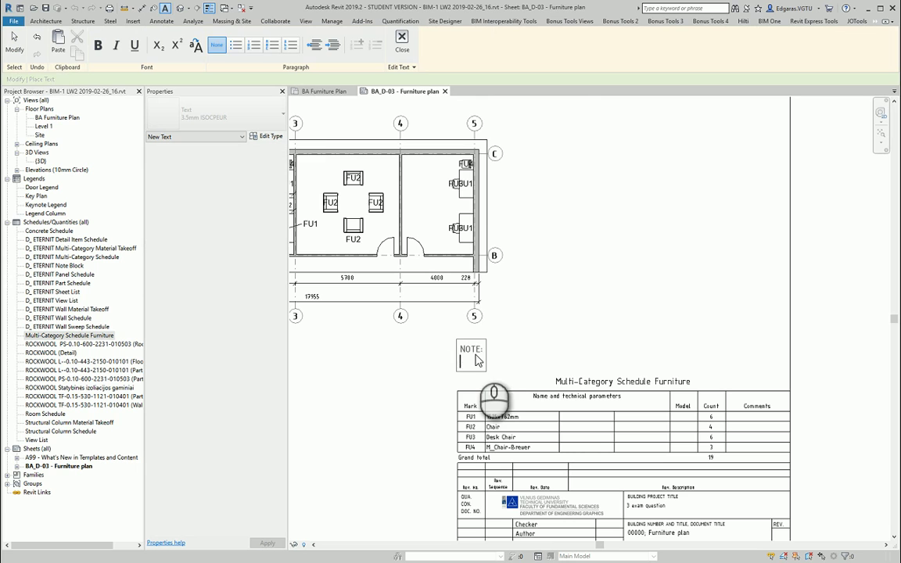
- Add the numbered item "Wall plans and rooms look in BA_D-01(02,04)." under the NOTE heading and finish the text
click(253, 45)
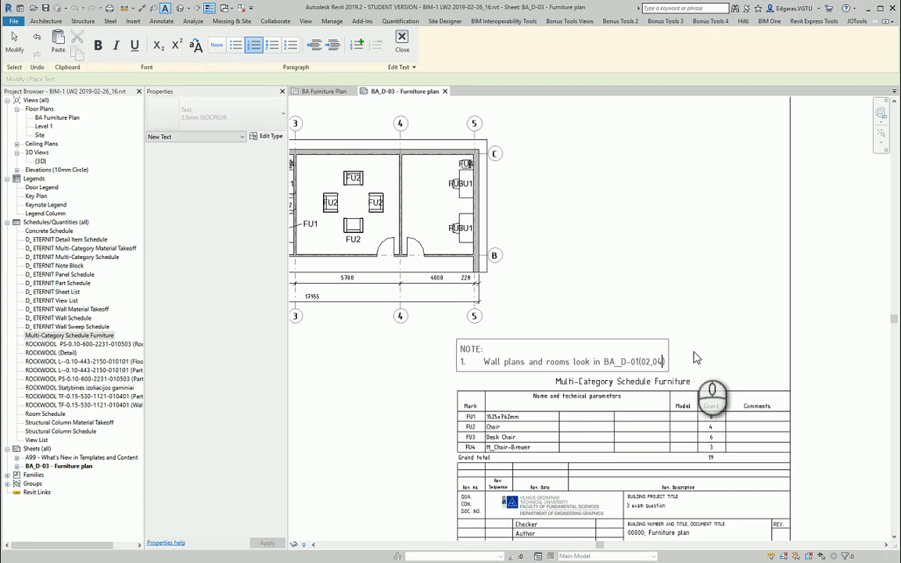
click(664, 362)
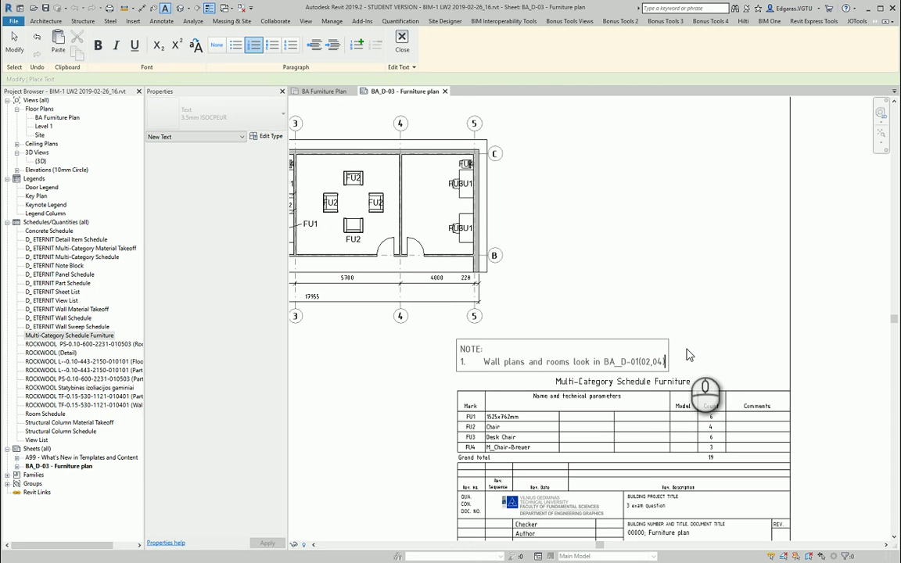
text(.)
click(702, 338)
scroll(718, 303, down, 2)
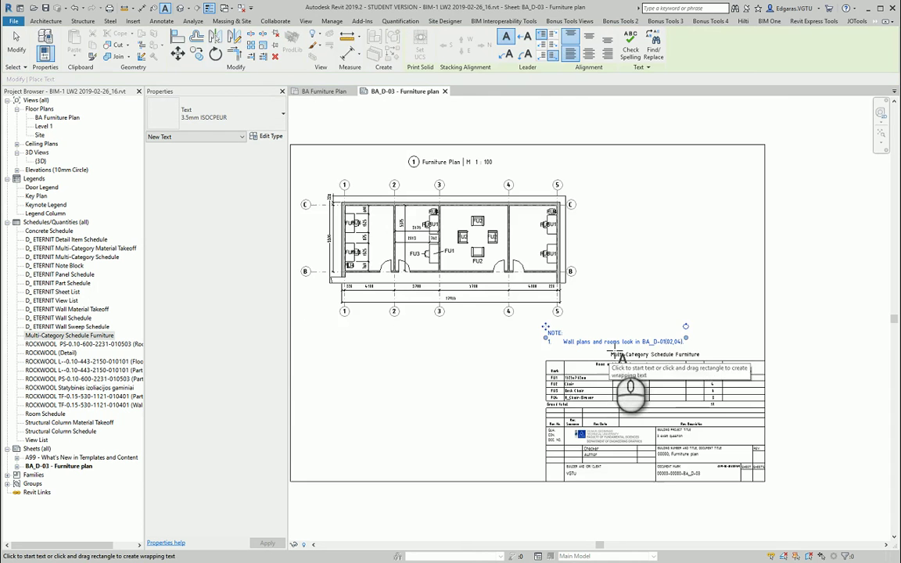
key(Escape)
key(Escape)
scroll(563, 344, down, 1)
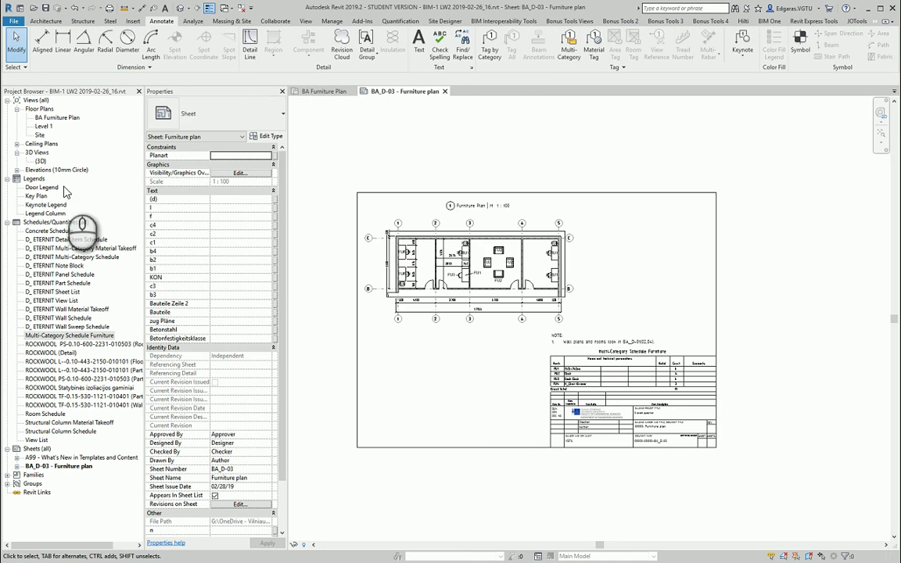
- Duplicate the {3D} view and rename the copy "3D BA Furniture plan"
right_click(39, 161)
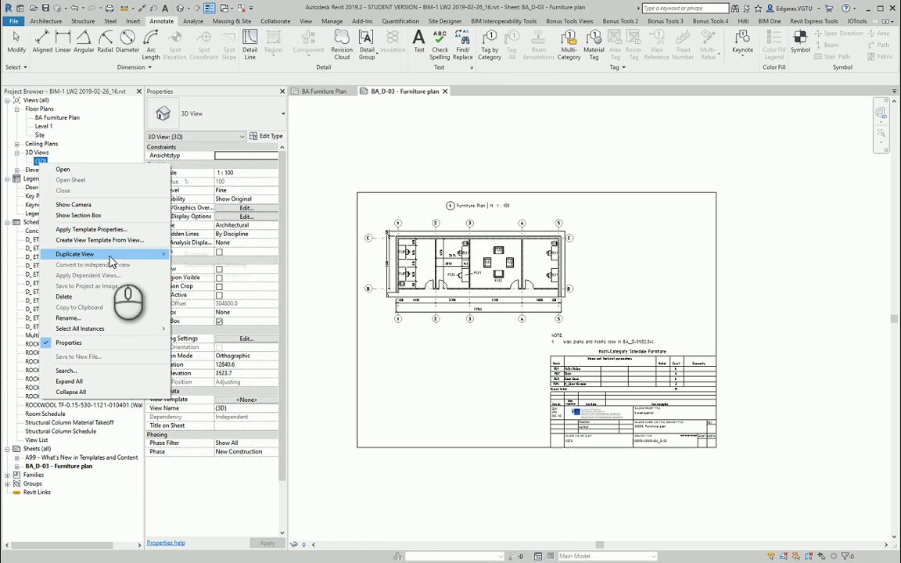
mouse_move(113, 257)
click(199, 254)
click(52, 171)
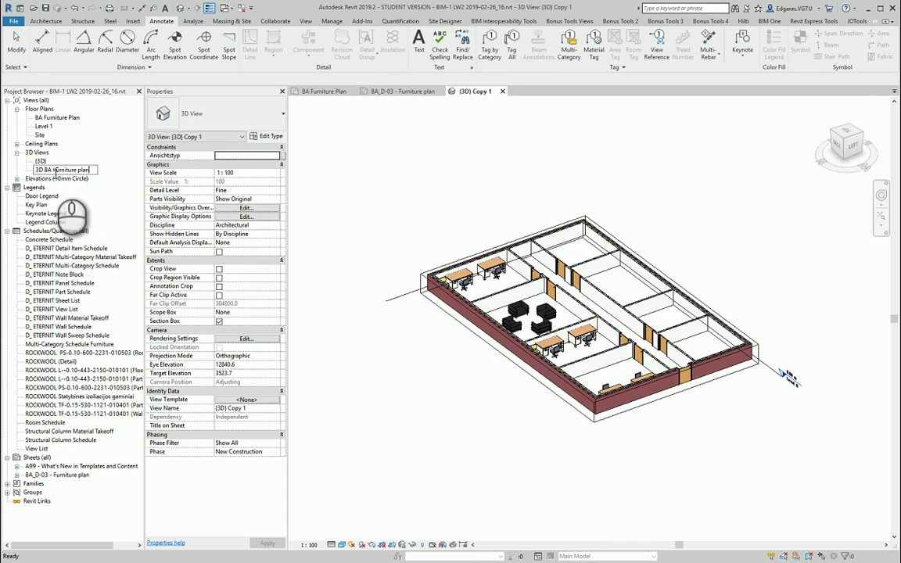
key(Return)
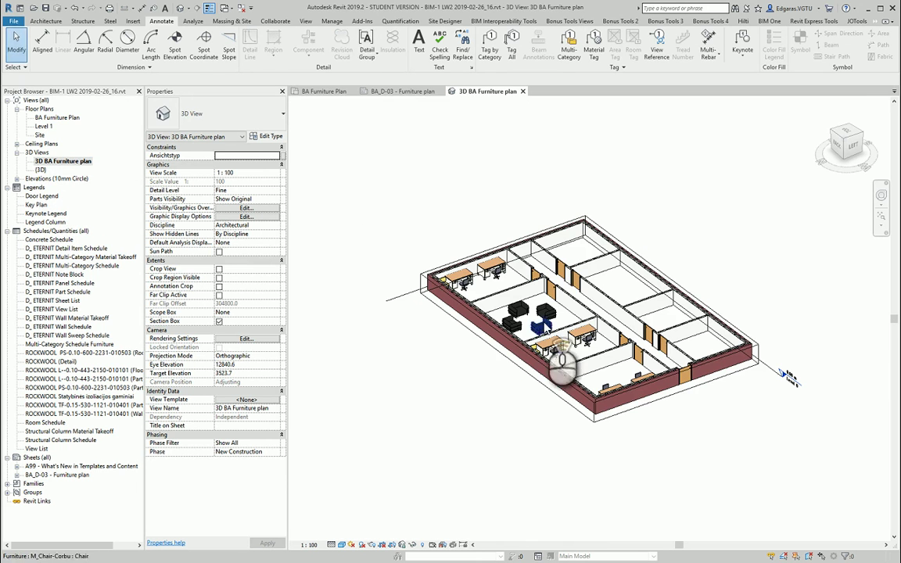
- Pull in the section box's corridor side so the 3D view shows only the row of furnished rooms
scroll(540, 329, up, 3)
click(769, 264)
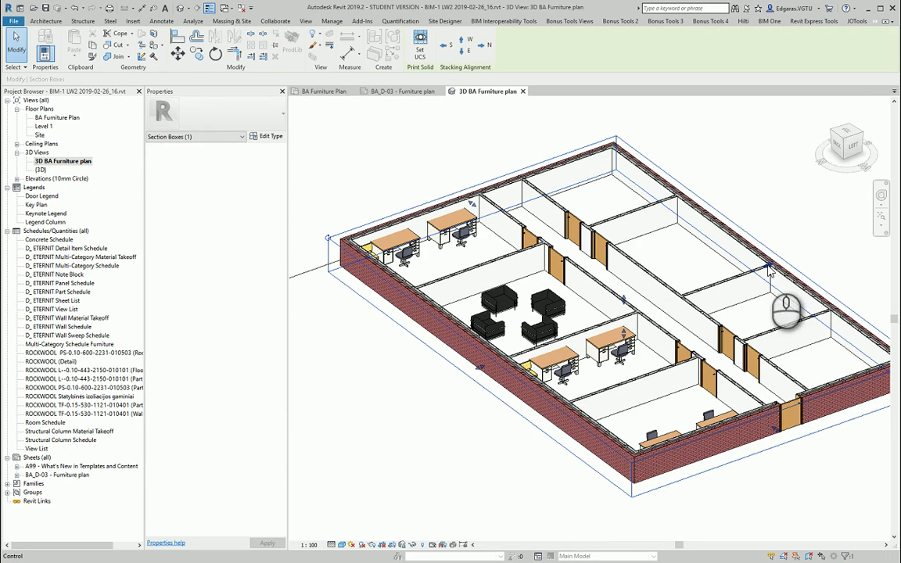
drag(656, 300, 656, 300)
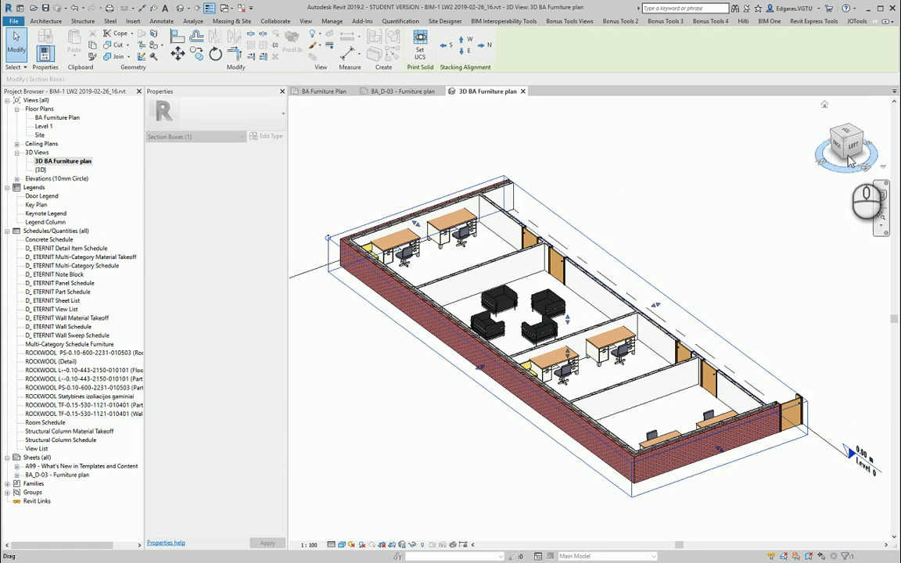
- Orient the 3D view to the isometric corner between top, front and right, facing the rooms from the corridor side
click(843, 143)
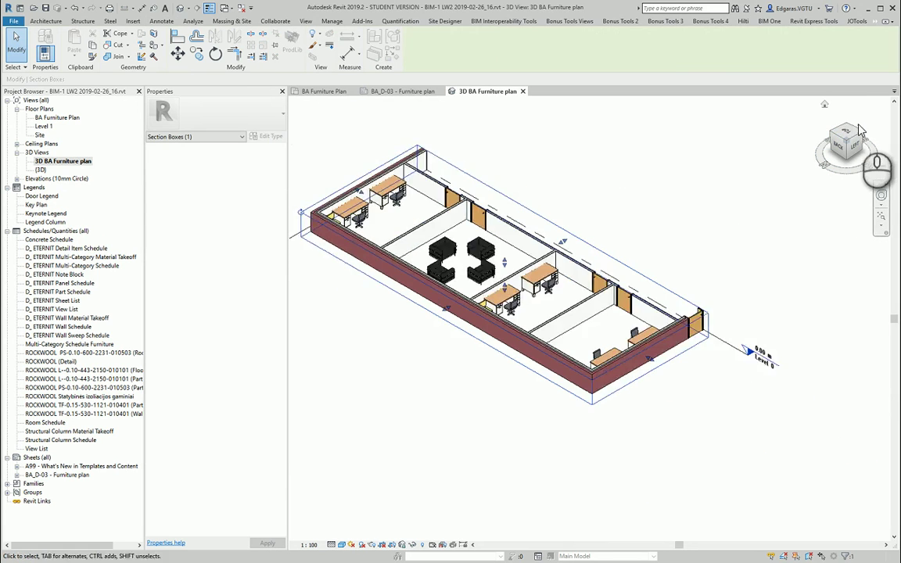
click(864, 133)
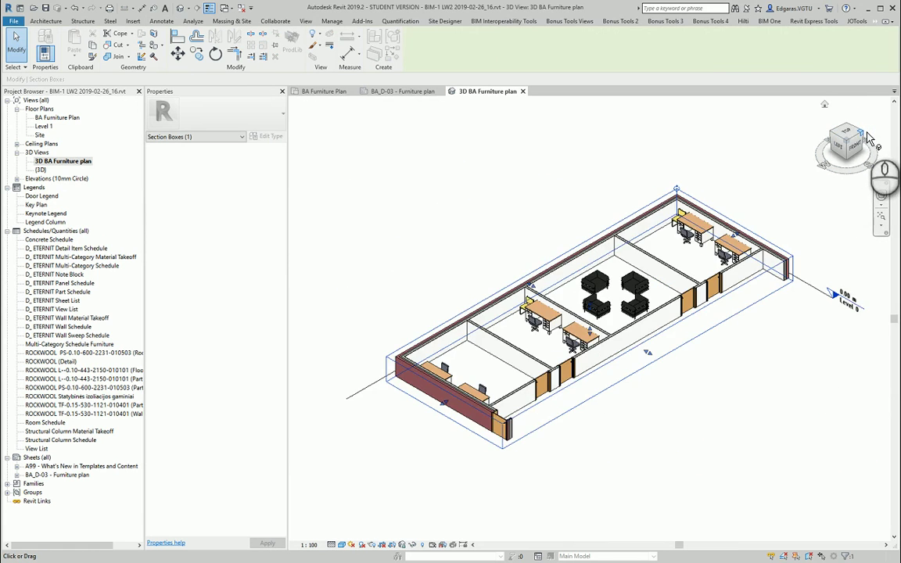
click(865, 134)
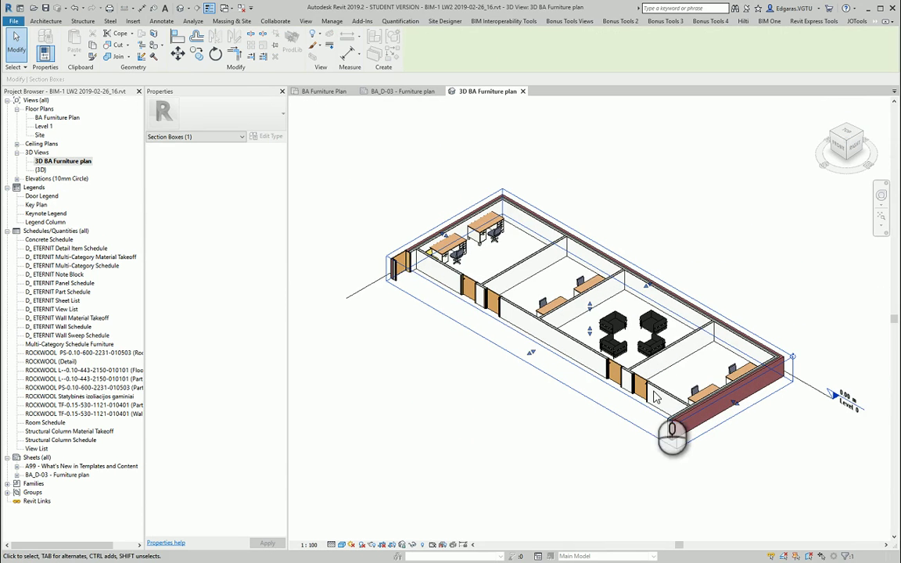
- Hide the Level 0 level line in the 3D BA Furniture plan view
right_click(823, 393)
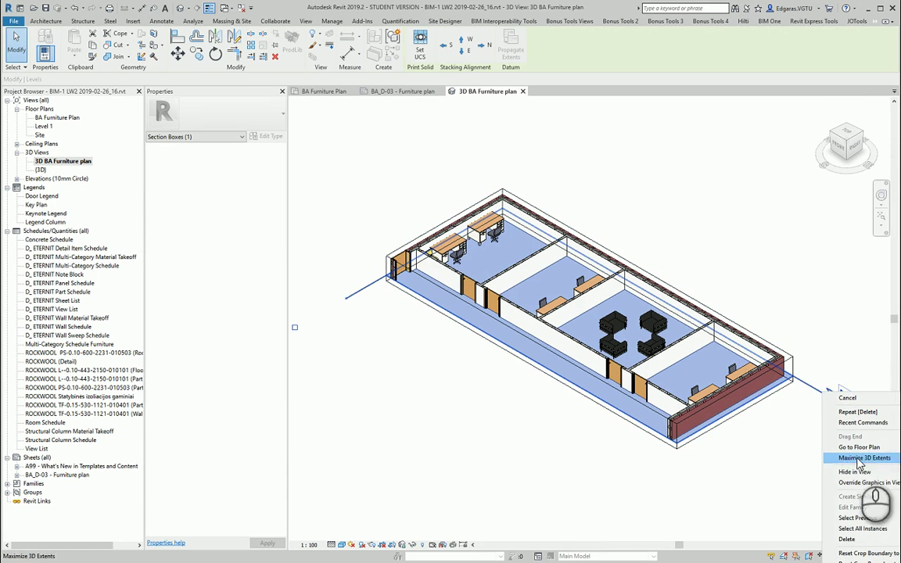
click(853, 471)
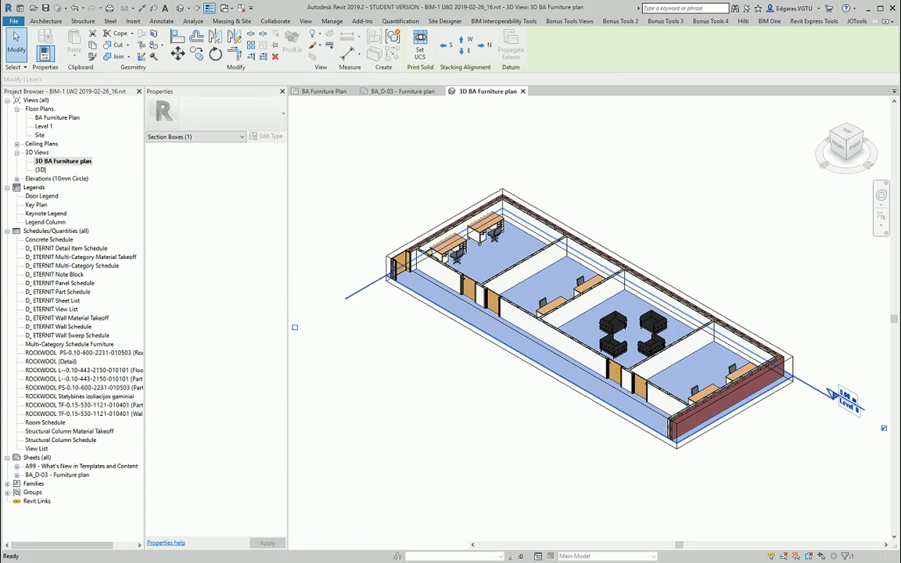
scroll(561, 401, up, 2)
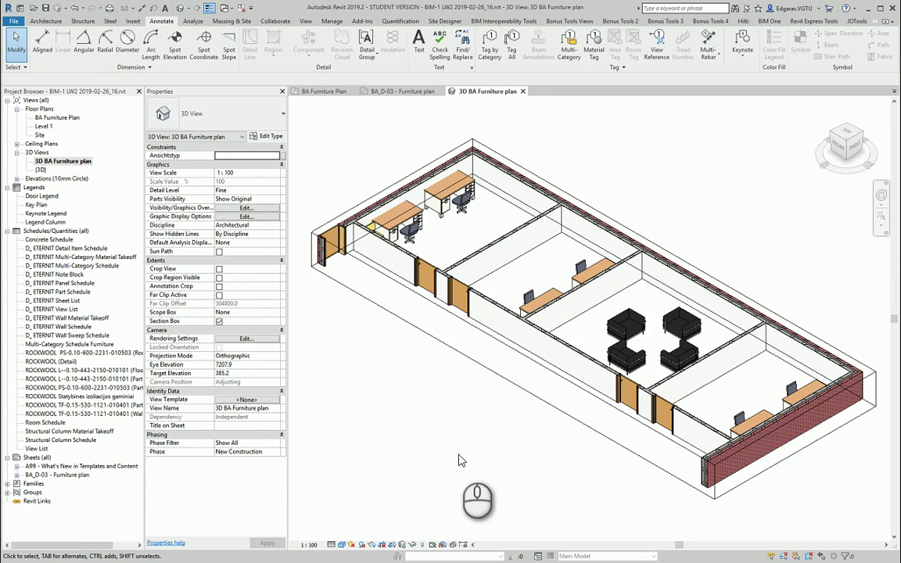
- Lock the orientation of the 3D BA Furniture plan view so that tags can be added to it
key(t)
key(g)
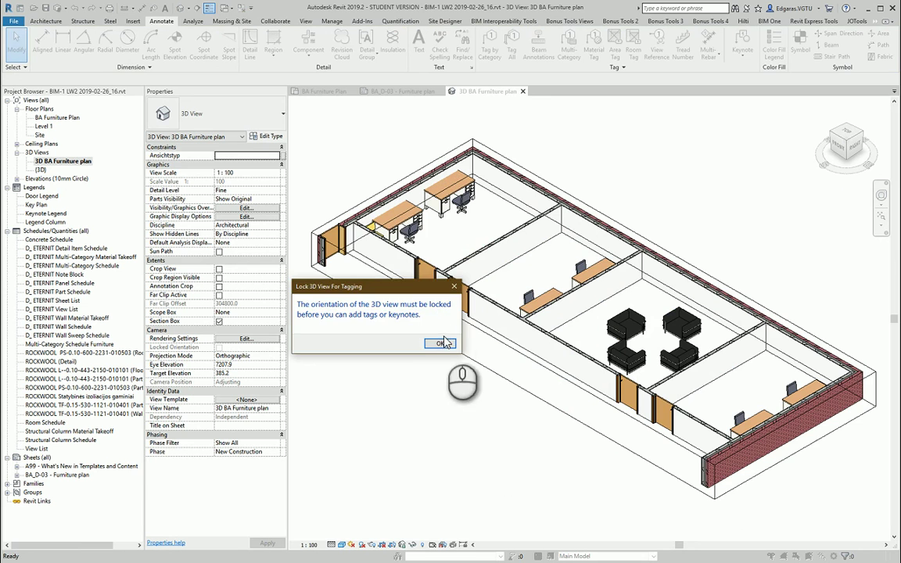
click(439, 343)
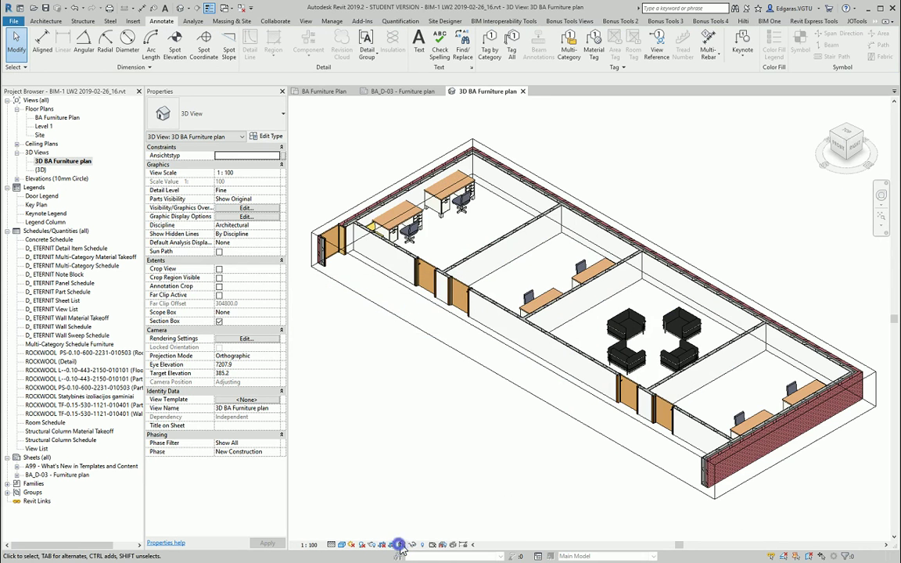
click(400, 546)
click(423, 511)
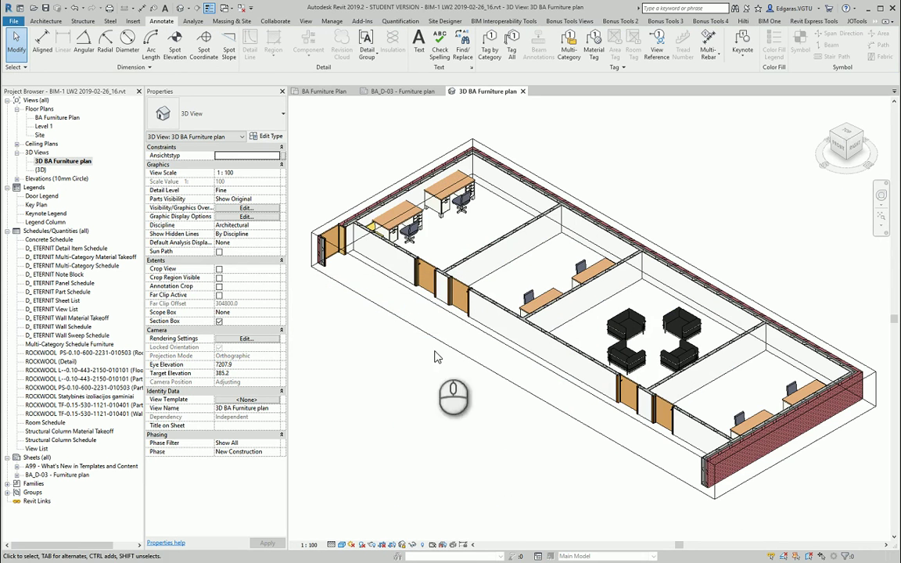
- Tag the far desk in the first room and the far desk in the second room, placing the leader tags outside the back wall
key(t)
key(g)
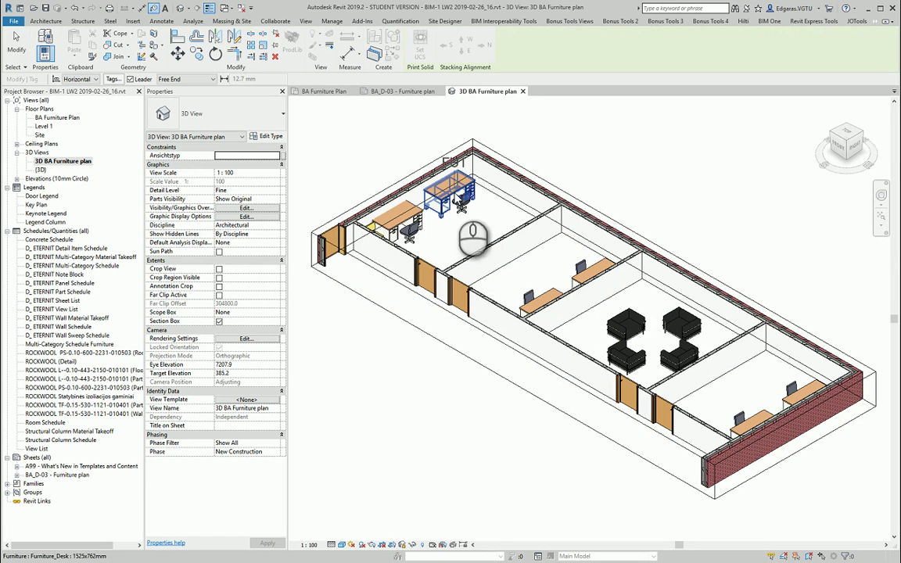
click(451, 193)
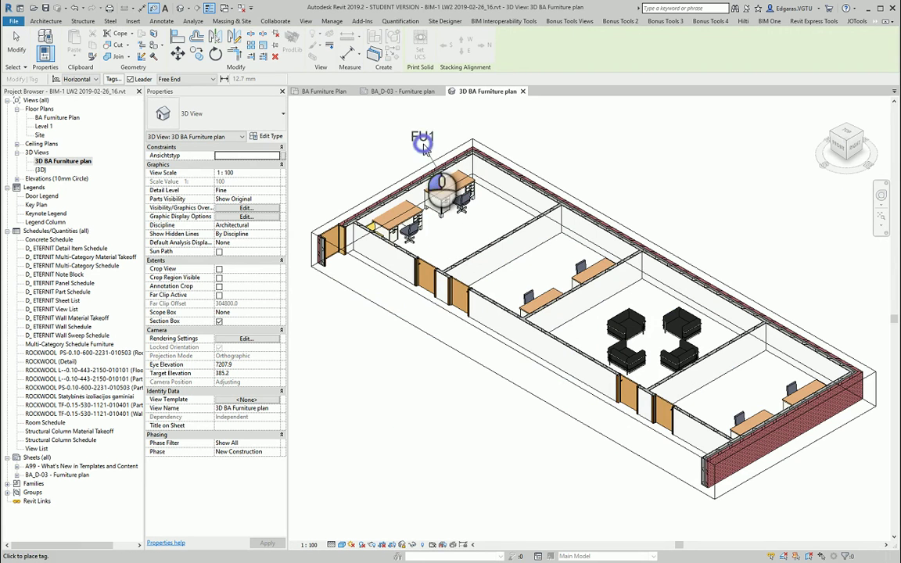
click(602, 273)
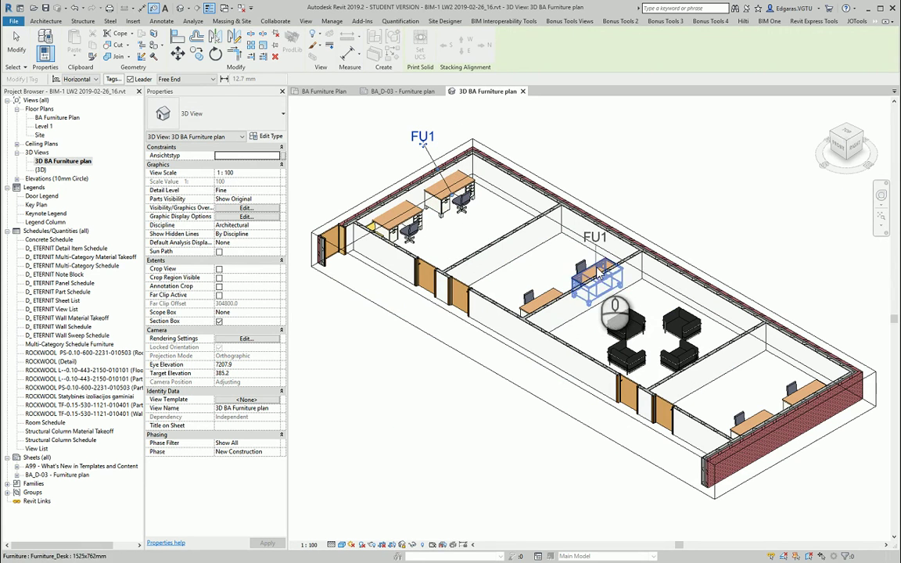
click(596, 269)
click(647, 218)
- Tag one black armchair in the third room and the far desk in the last room with leader tags, and end tagging
click(683, 332)
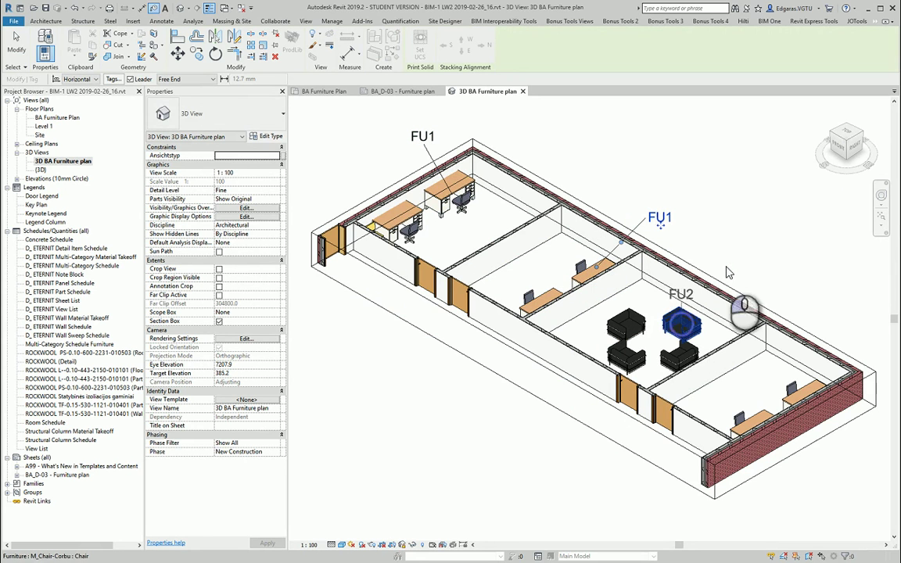
click(727, 262)
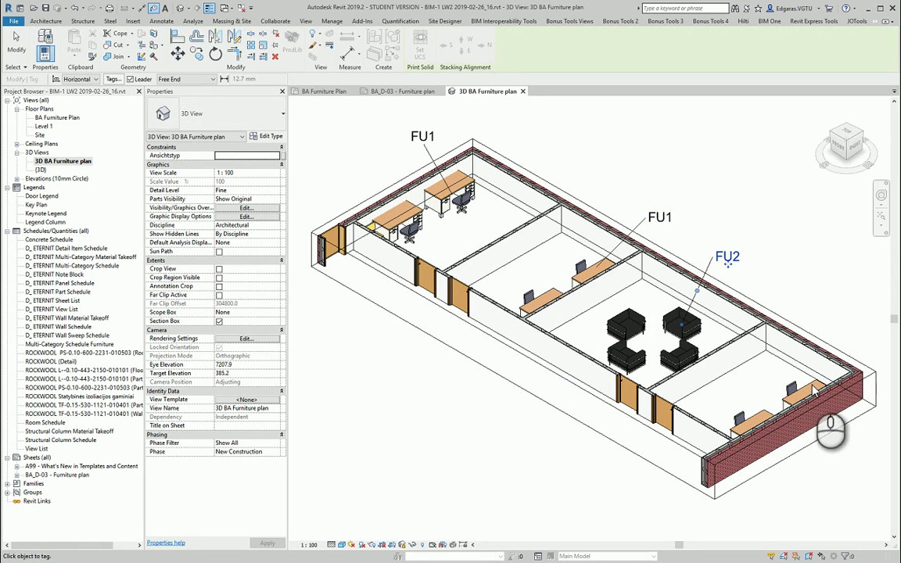
click(844, 322)
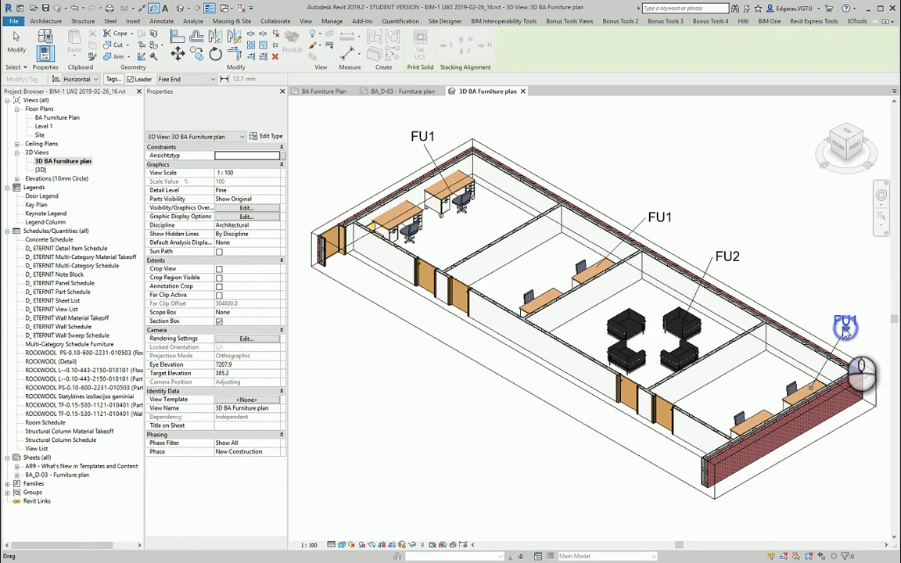
key(Escape)
key(Escape)
click(450, 470)
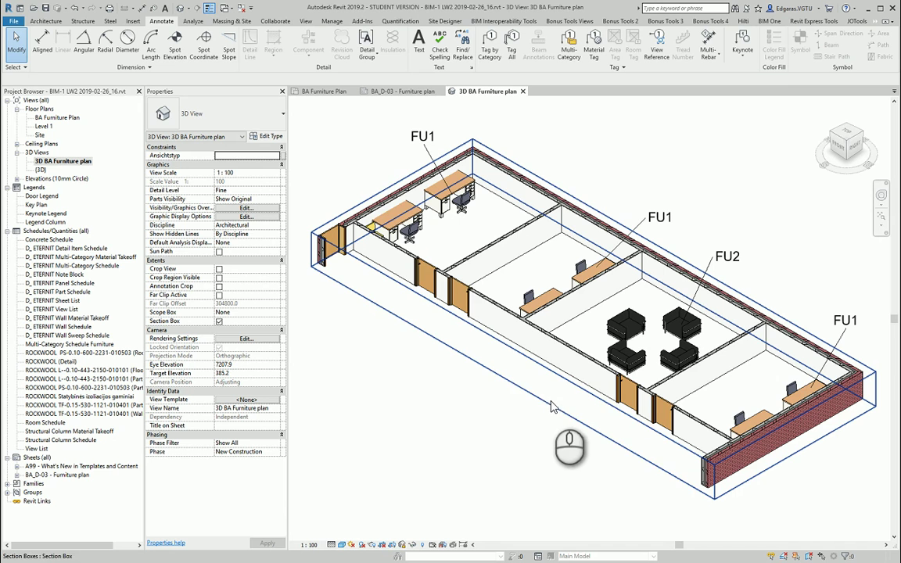
click(489, 455)
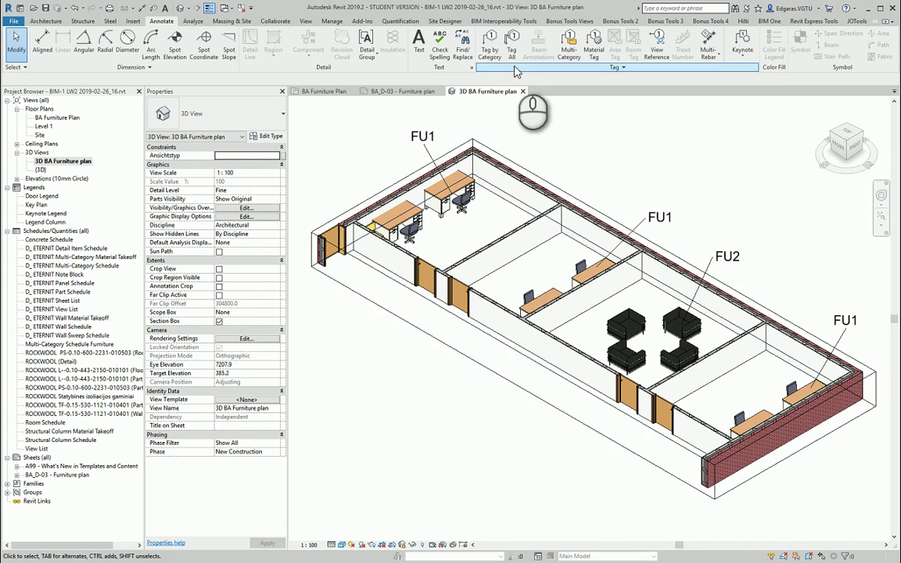
- Close the 3D view and place 3D BA Furniture plan on sheet BA_D-03 below the furniture plan
click(523, 92)
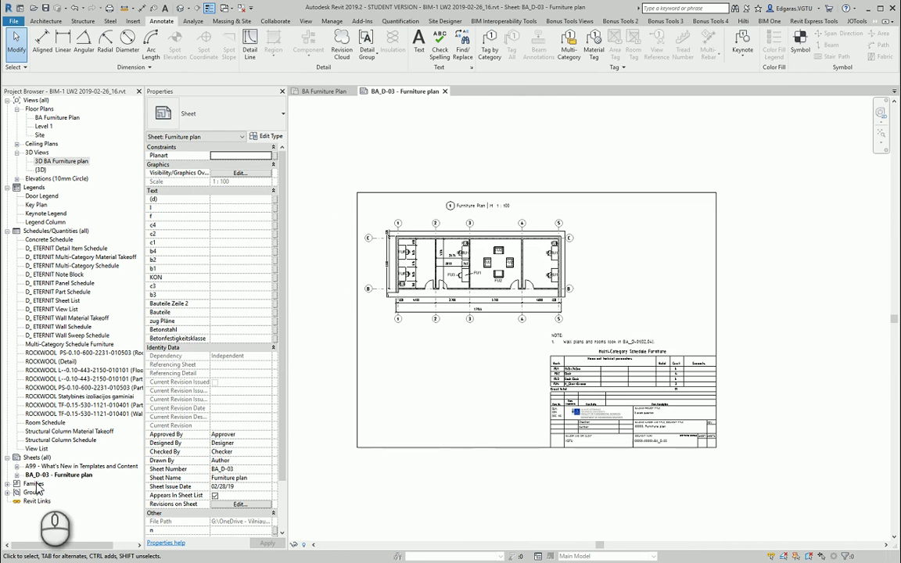
click(61, 161)
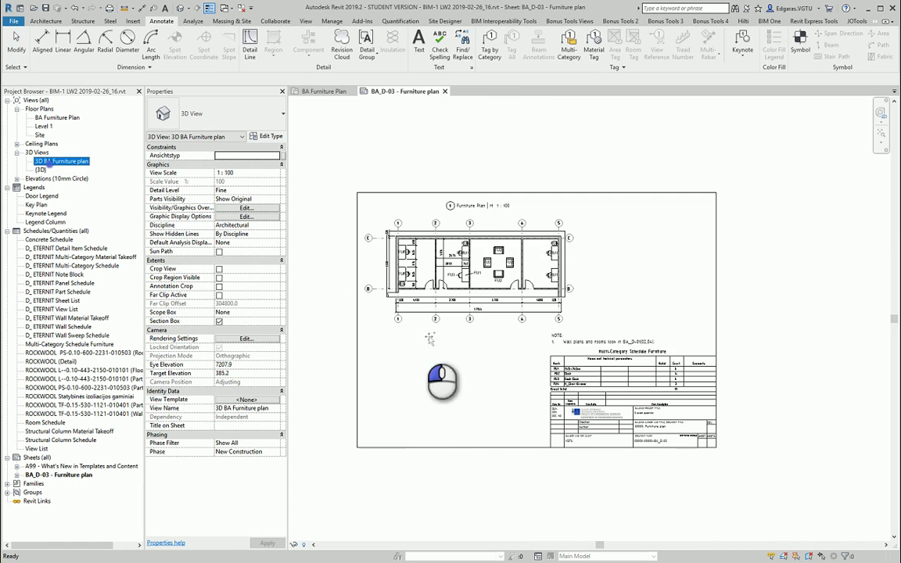
drag(442, 376, 458, 406)
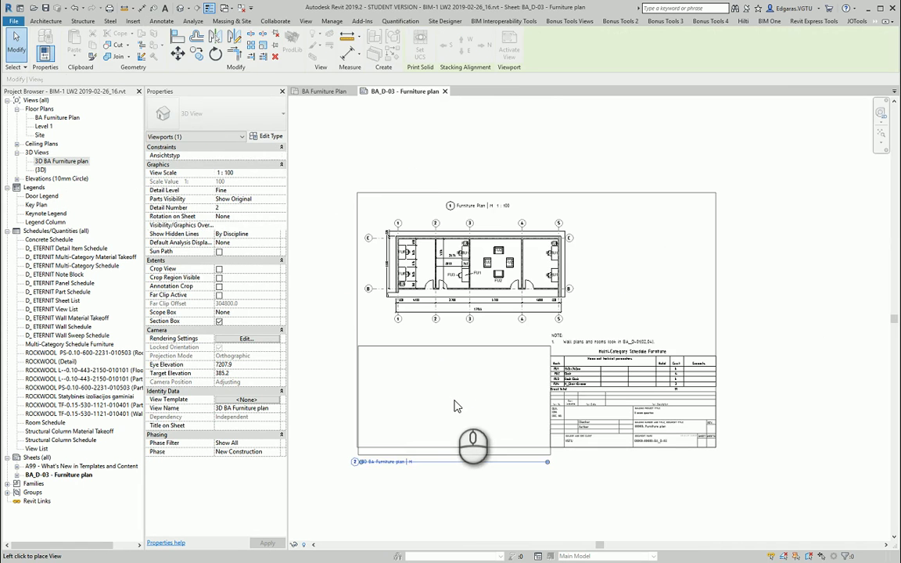
click(454, 395)
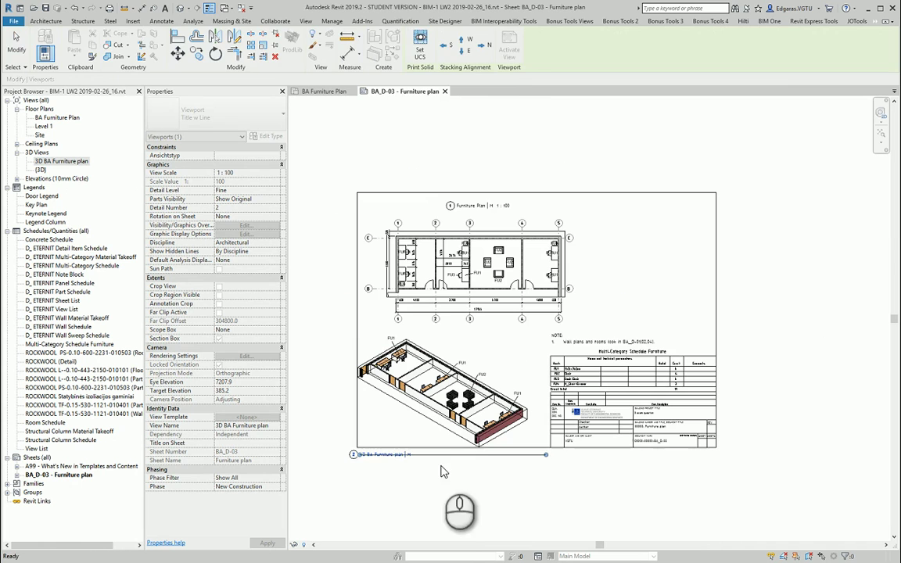
- Change the viewport type of the placed 3D view to No Title
click(470, 388)
click(232, 110)
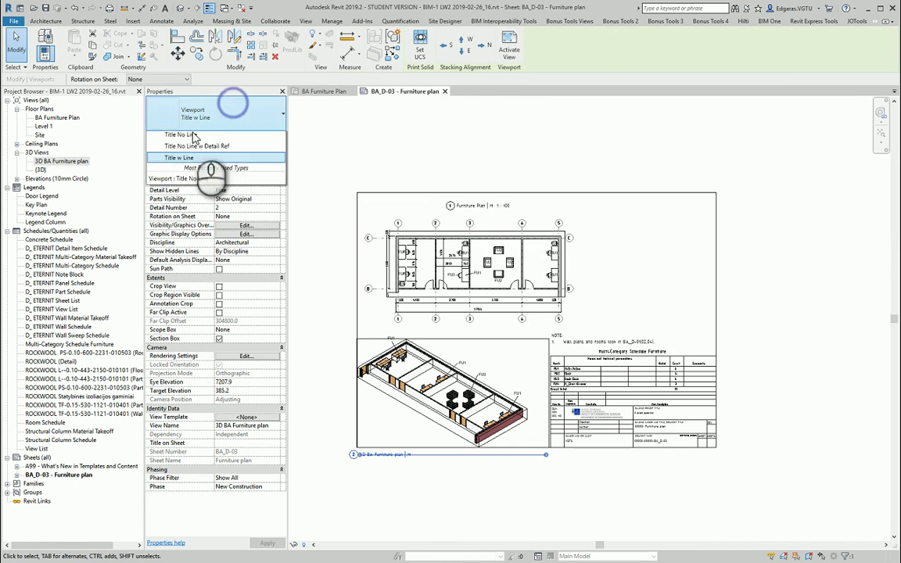
click(180, 161)
click(439, 483)
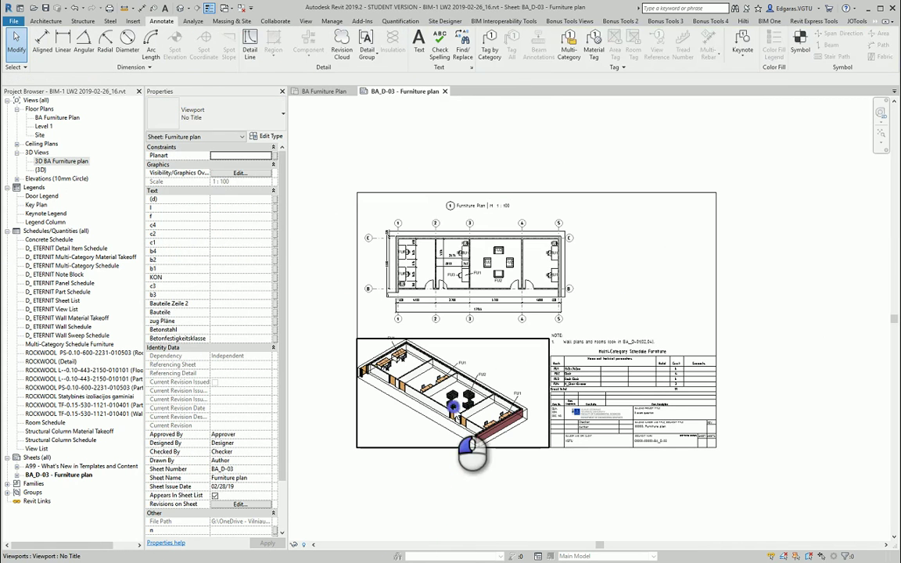
- Nudge the 3D viewport a few steps away from the sheet's left border toward the schedule
key(Right)
key(Right)
key(Right)
key(Right)
key(Right)
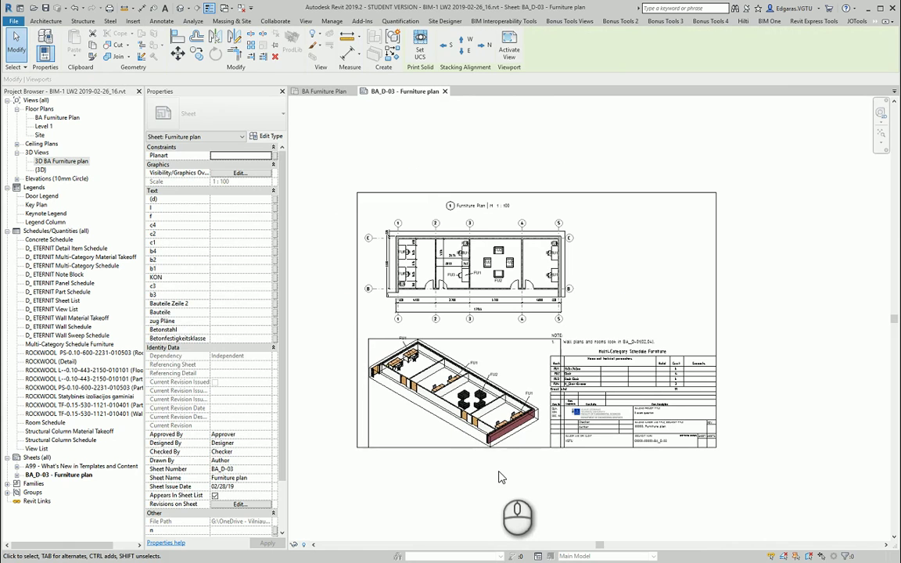
click(484, 498)
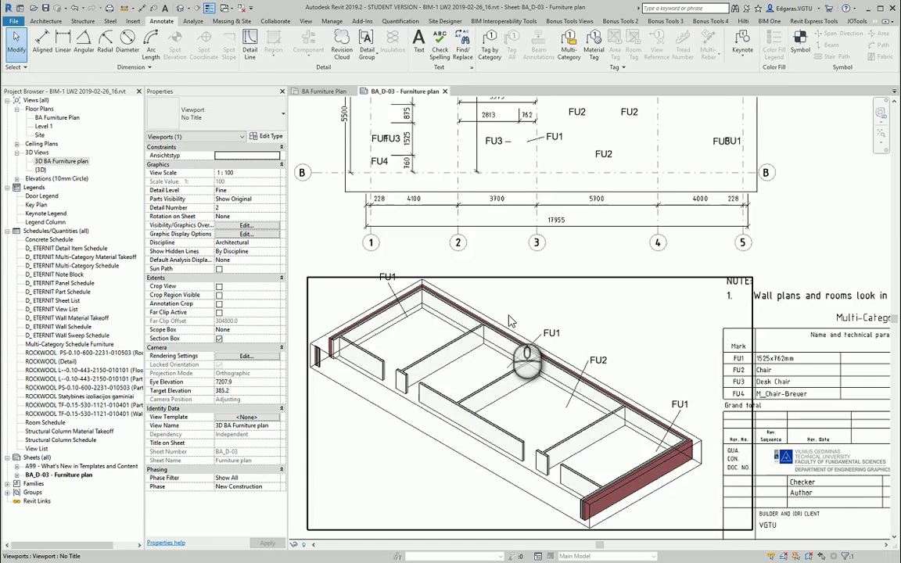
scroll(443, 413, down, 1)
key(Escape)
scroll(391, 395, down, 2)
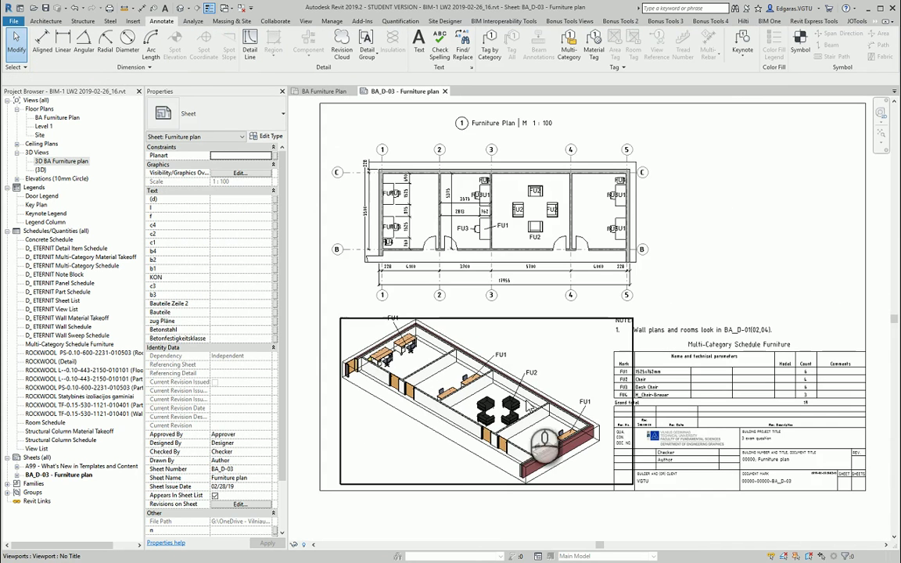
- Set the view scale of the 3D viewport to 1 : 200
click(453, 404)
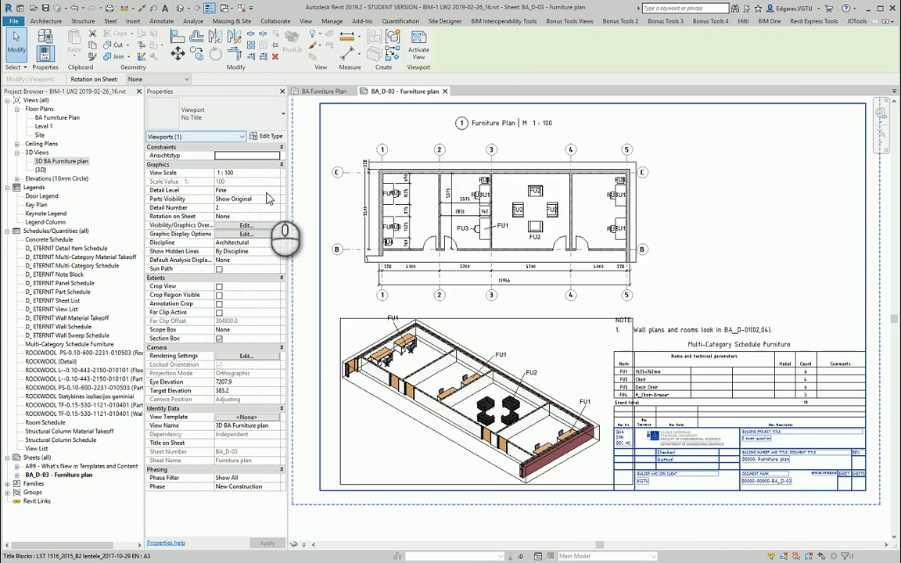
click(277, 173)
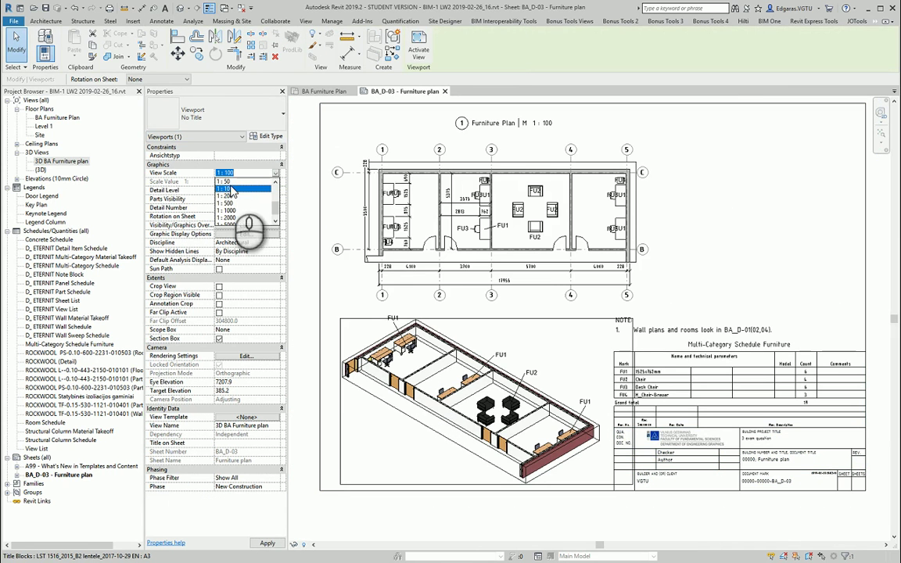
click(234, 197)
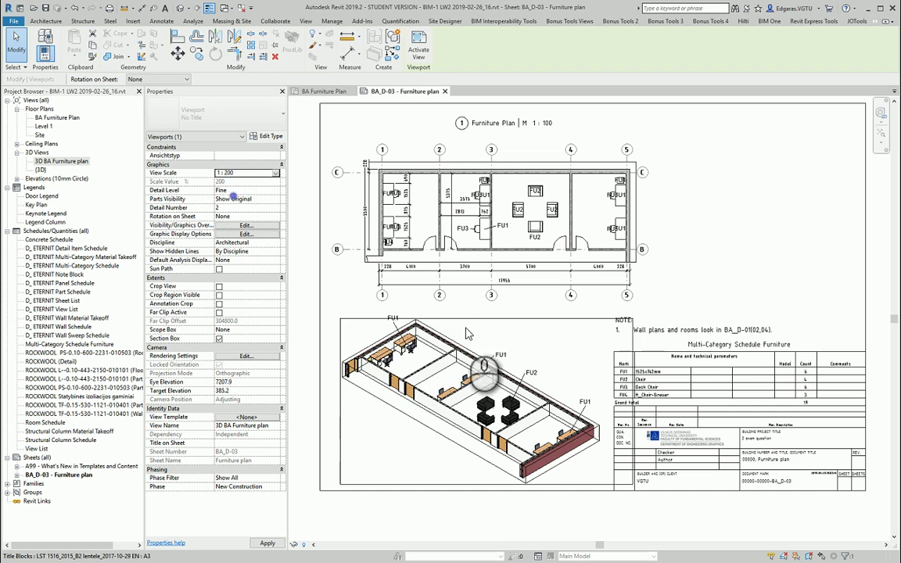
click(463, 517)
- Move the 3D viewport into the free area of the sheet beside the furniture plan, above the note and schedule
drag(419, 436, 761, 201)
scroll(725, 200, up, 3)
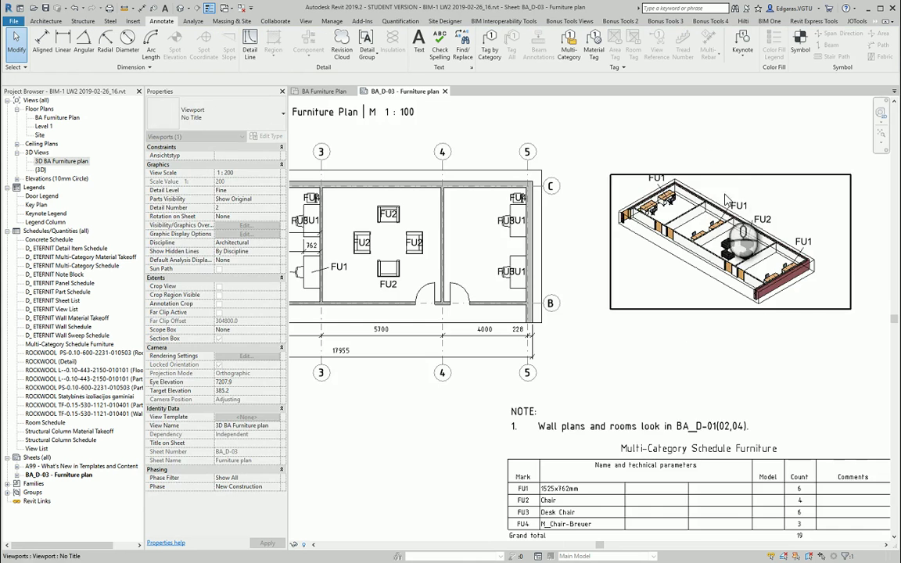
key(Escape)
scroll(540, 328, down, 3)
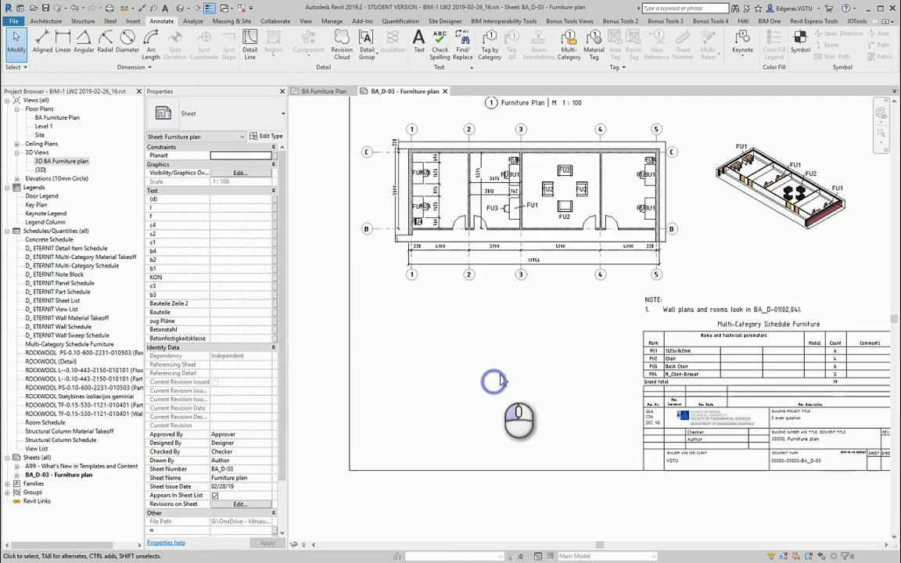
middle_drag(534, 338, 497, 371)
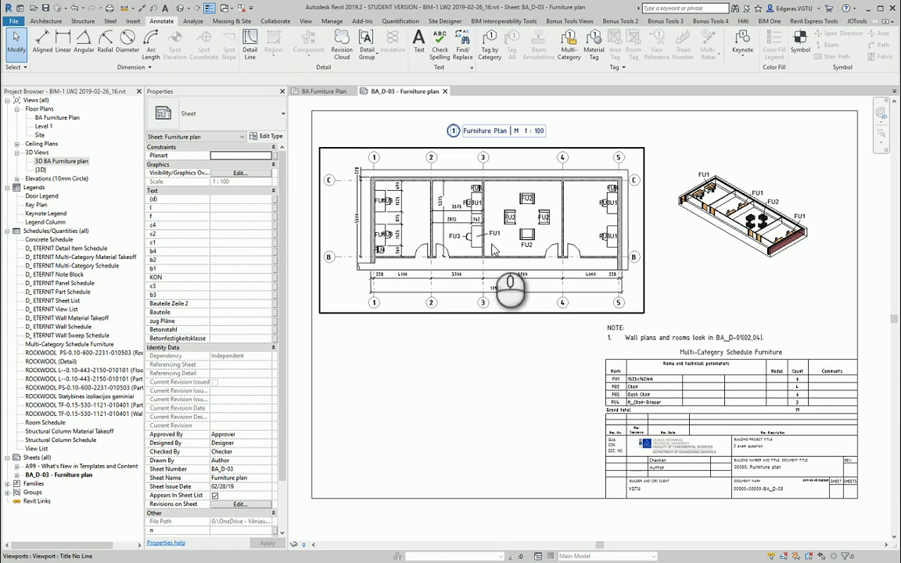
- Pull the grid B and C heads beside grid 1 closer to the building, and shift the plan viewport toward the sheet's left border
double_click(418, 221)
click(328, 182)
scroll(328, 184, up, 3)
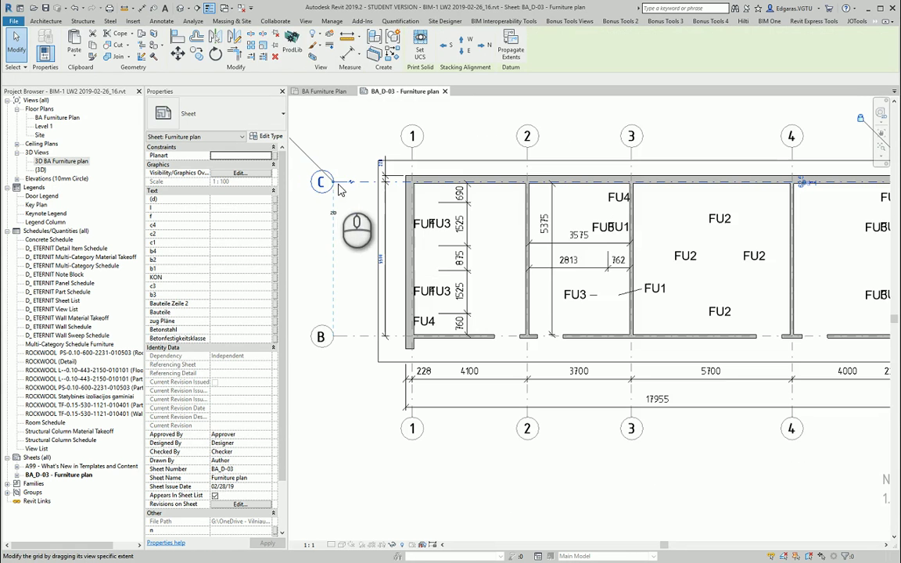
drag(332, 185, 366, 183)
scroll(362, 182, down, 4)
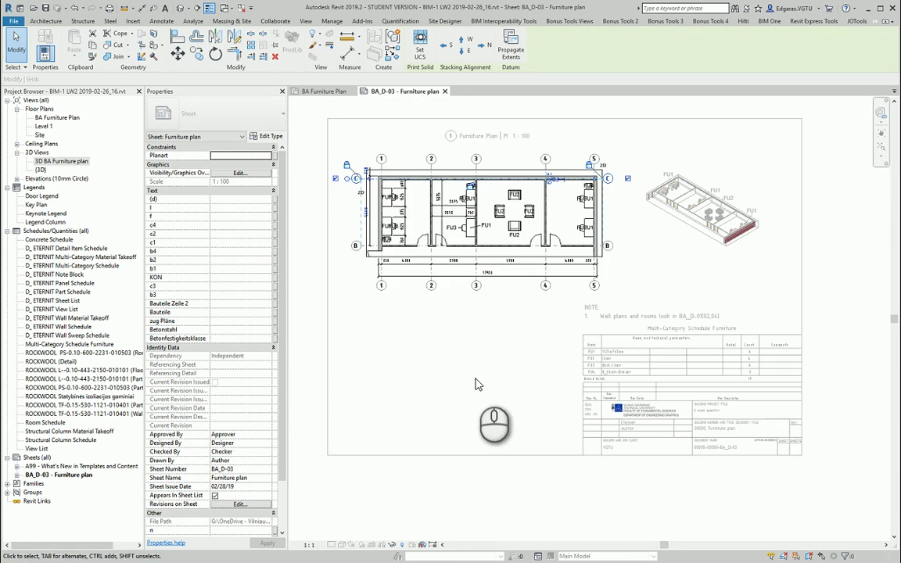
double_click(476, 391)
click(466, 214)
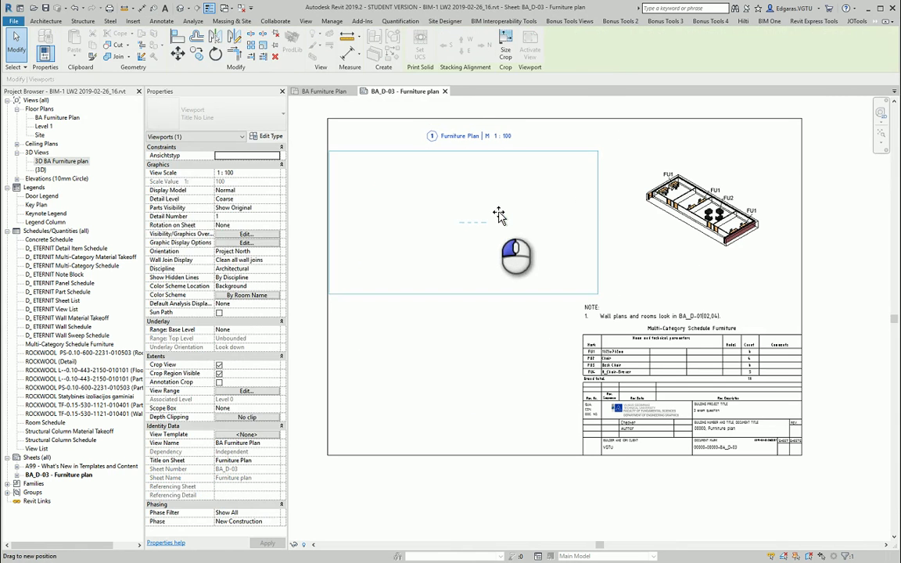
click(507, 340)
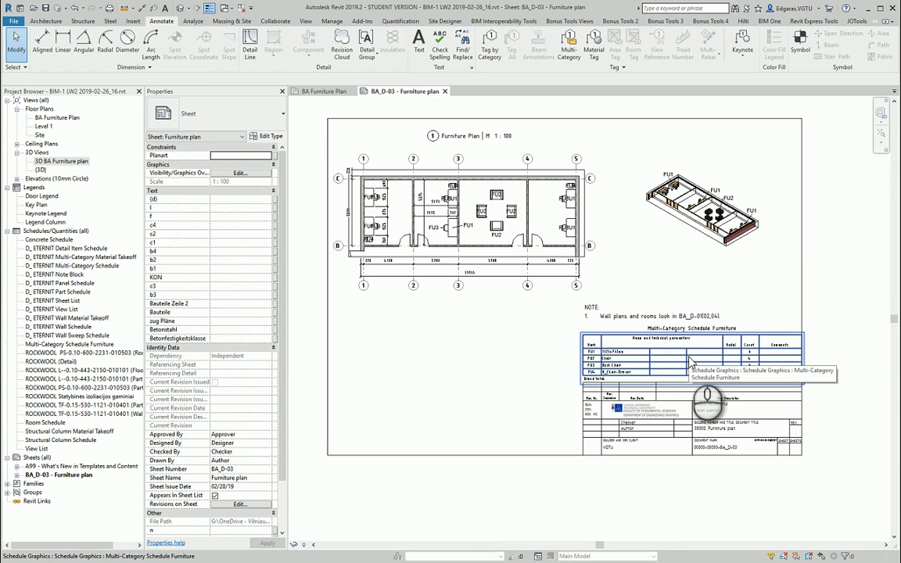
- Examine the furniture schedule's marks and descriptions on the sheet against the tags in the 3D view and plan
scroll(705, 250, up, 4)
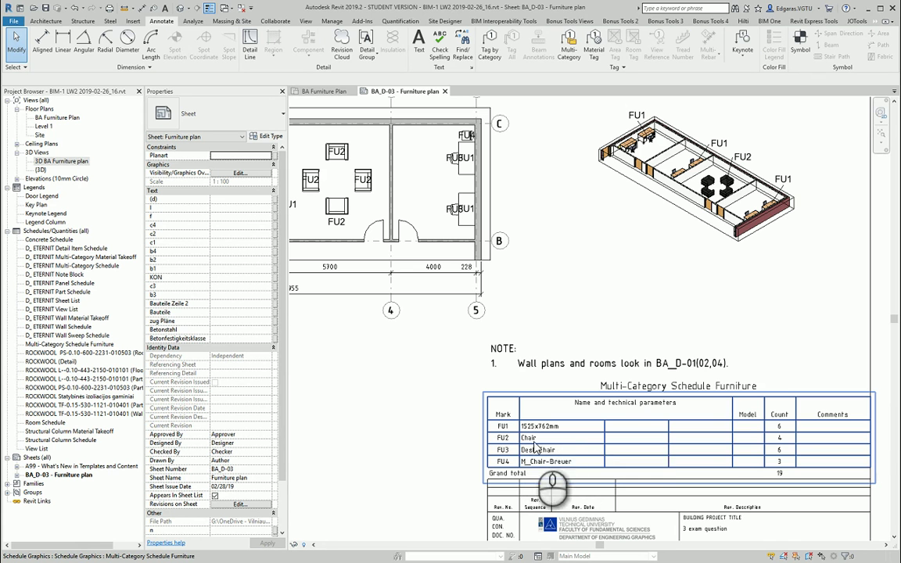
scroll(688, 297, up, 4)
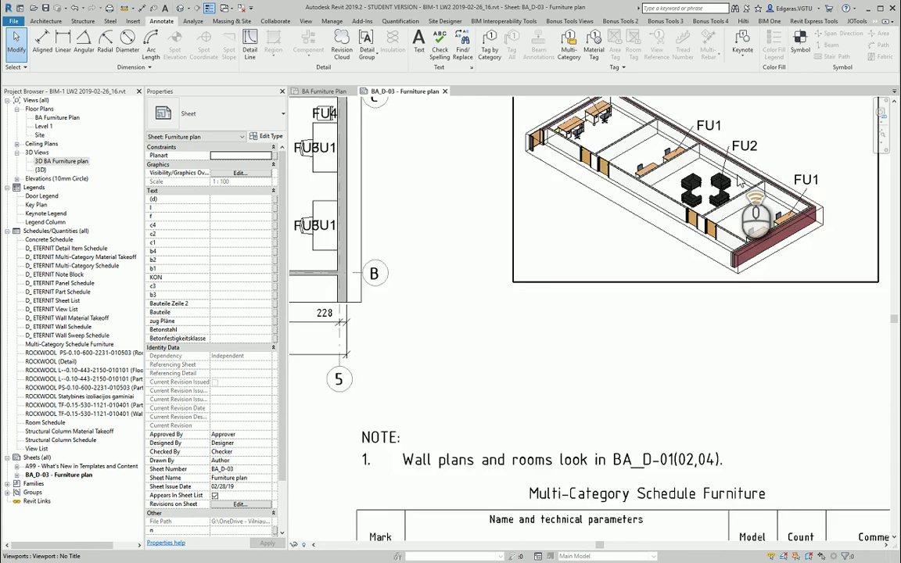
scroll(708, 203, down, 1)
scroll(708, 199, down, 3)
scroll(654, 420, up, 1)
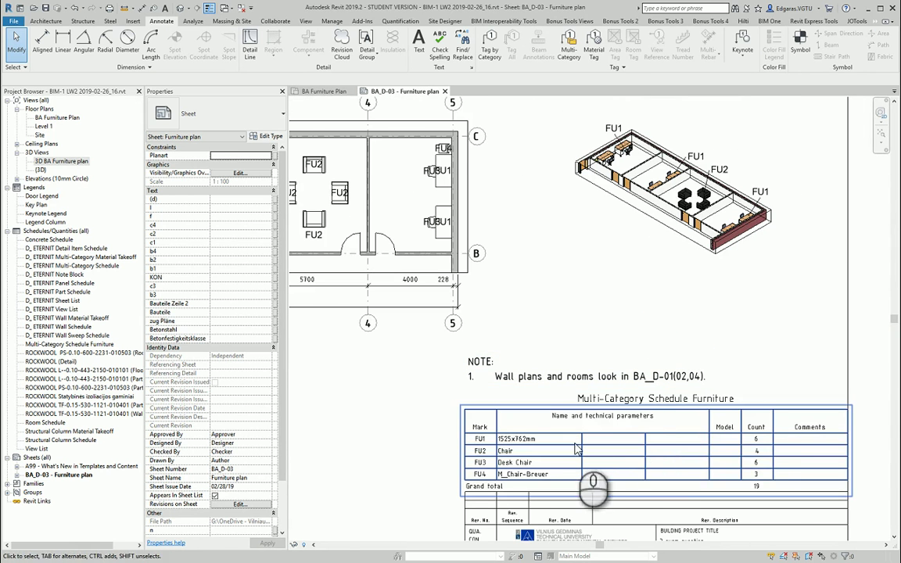
scroll(786, 283, down, 1)
middle_drag(521, 381, 635, 367)
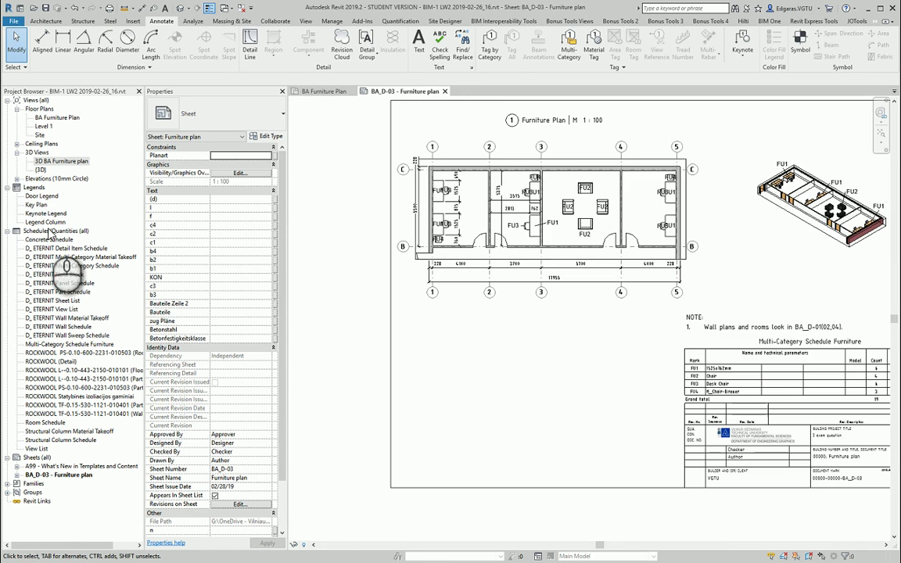
click(306, 21)
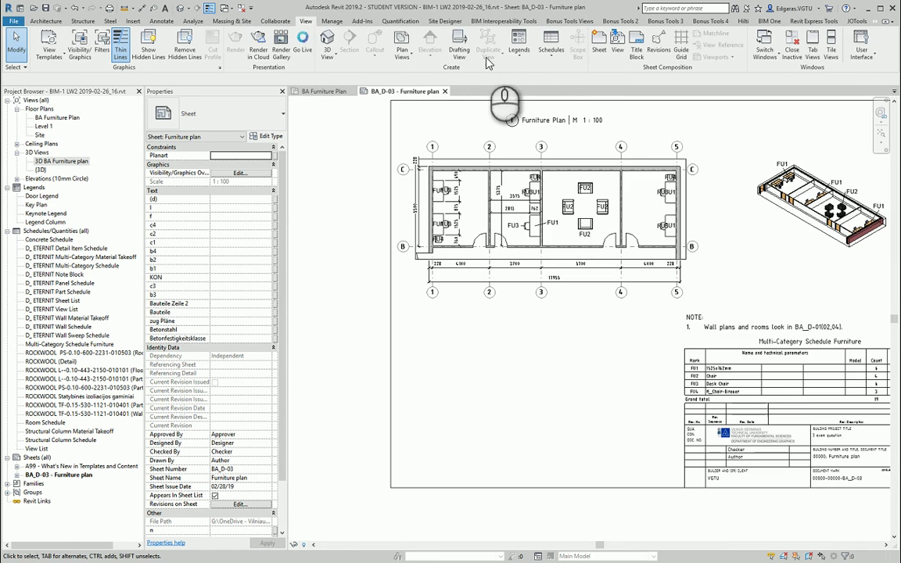
- Create a new legend view named Legend Furniture at a scale of 1 : 10
click(519, 47)
click(540, 74)
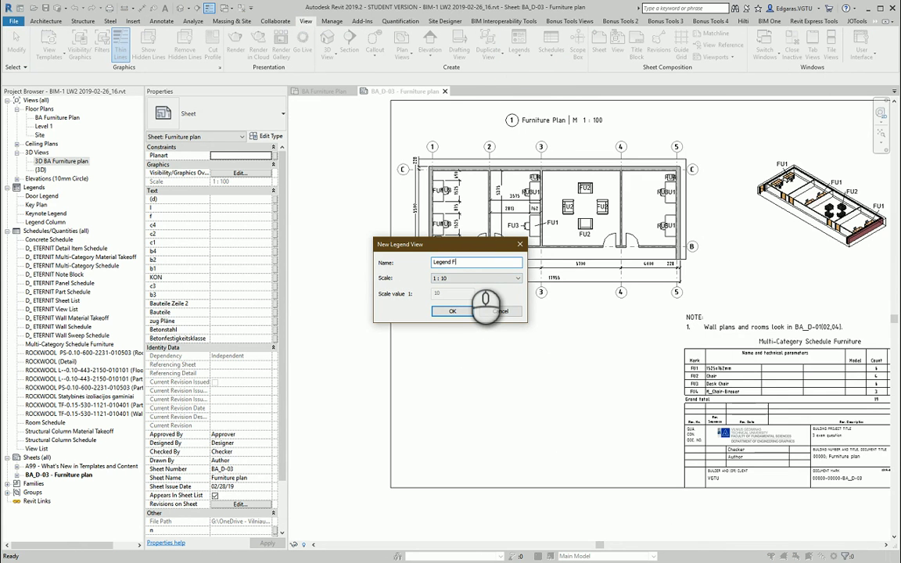
click(458, 311)
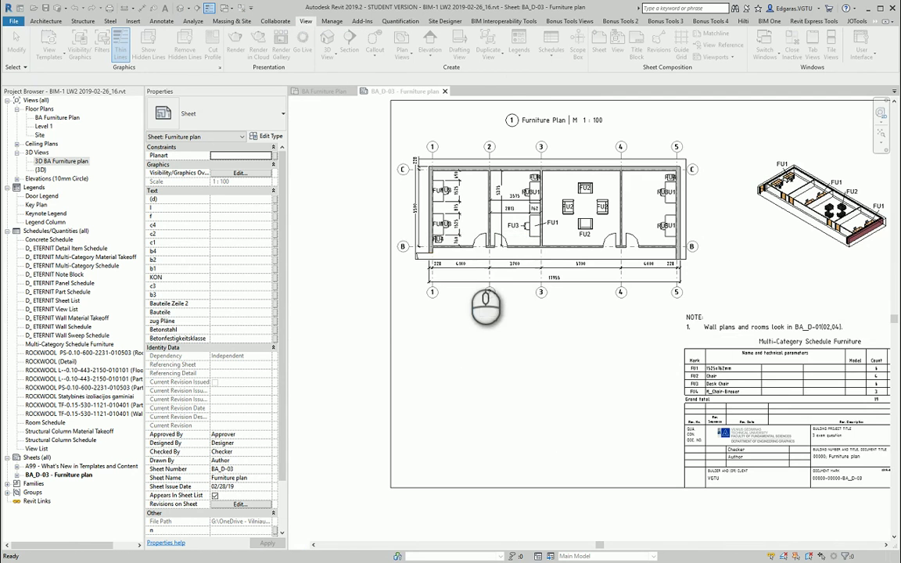
- Place a floor plan legend component of the Furniture_Desk 1525x762mm_Student in the legend view
click(161, 21)
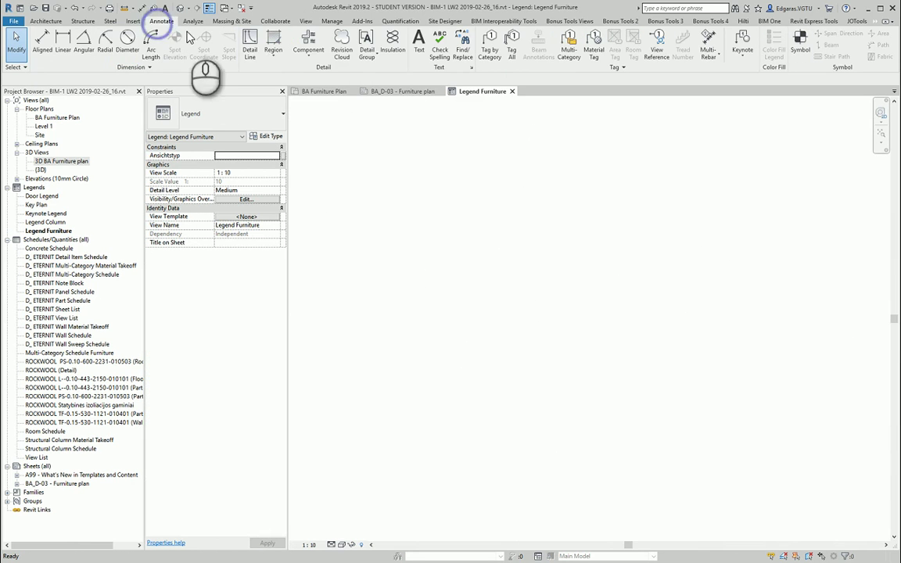
click(309, 53)
click(325, 114)
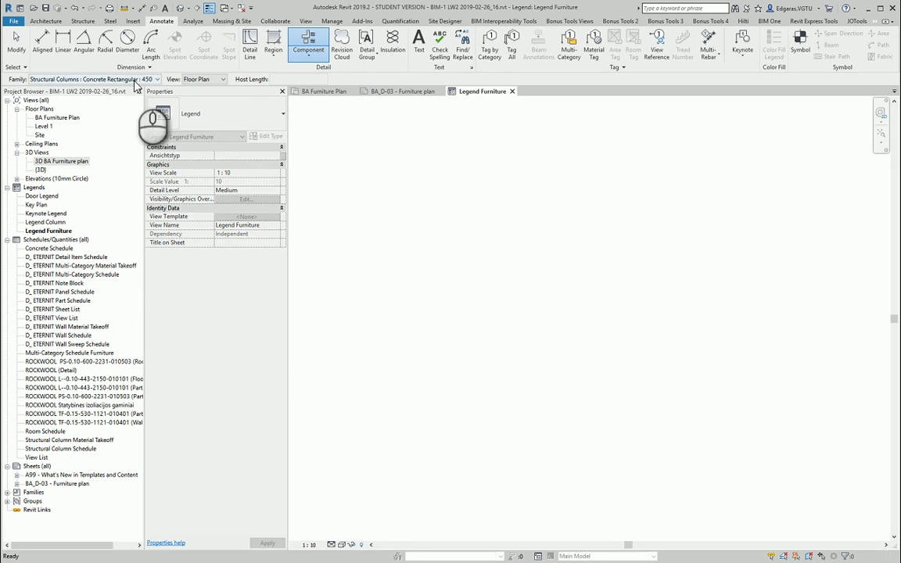
click(135, 79)
scroll(117, 188, up, 10)
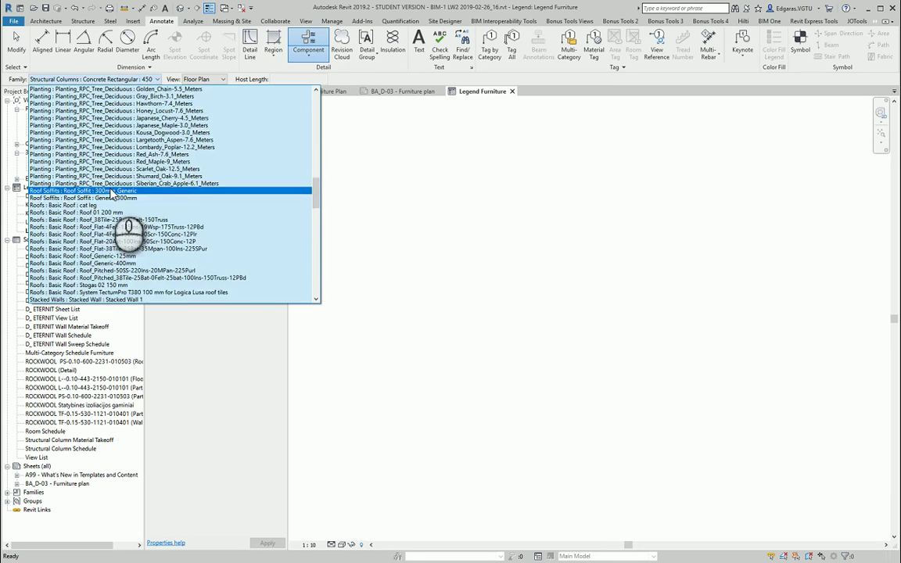
scroll(112, 193, up, 8)
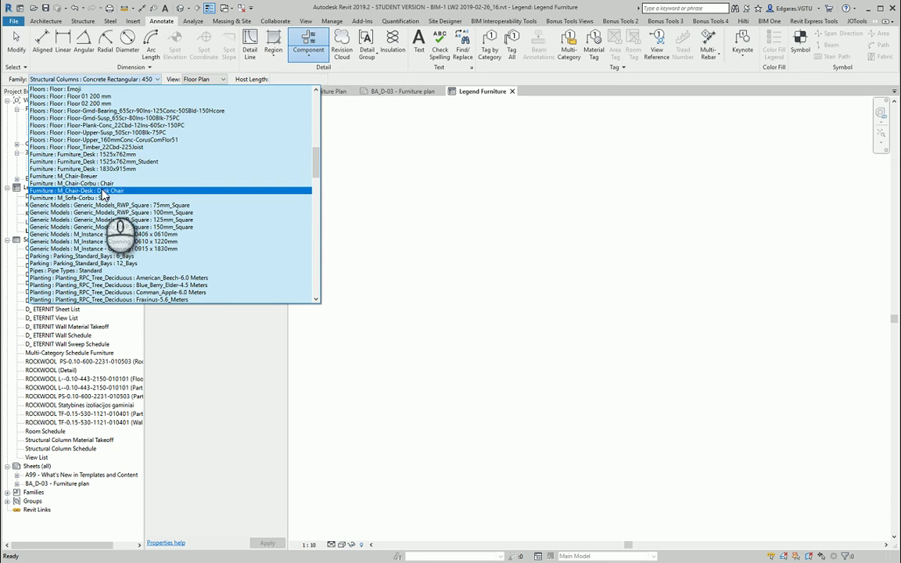
click(129, 162)
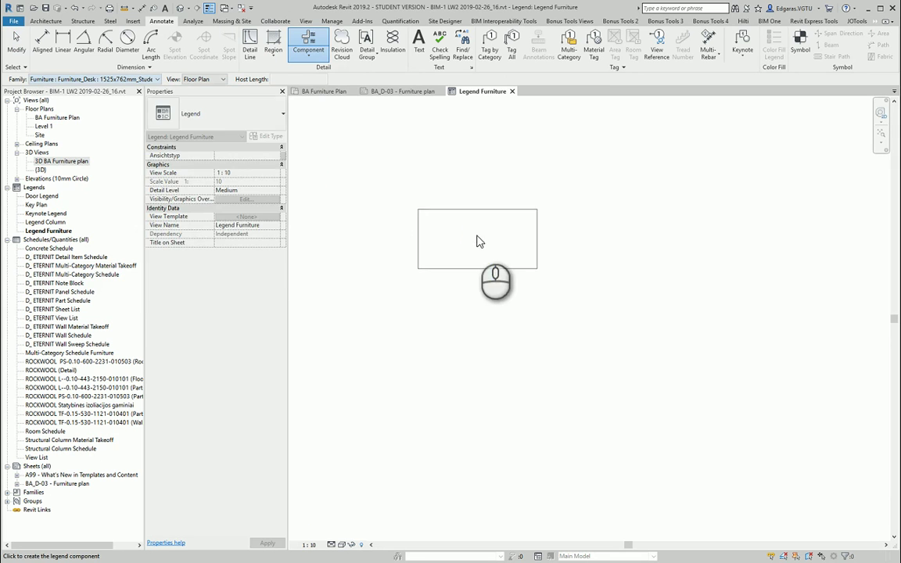
click(479, 241)
- Place the desk's front elevation above its floor plan and its left elevation to the right of the front elevation
click(205, 79)
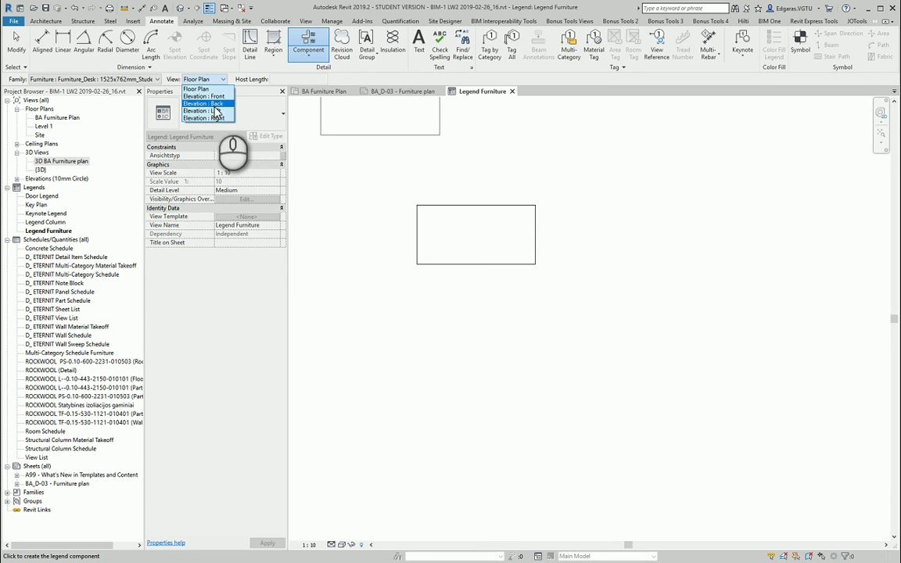
click(216, 97)
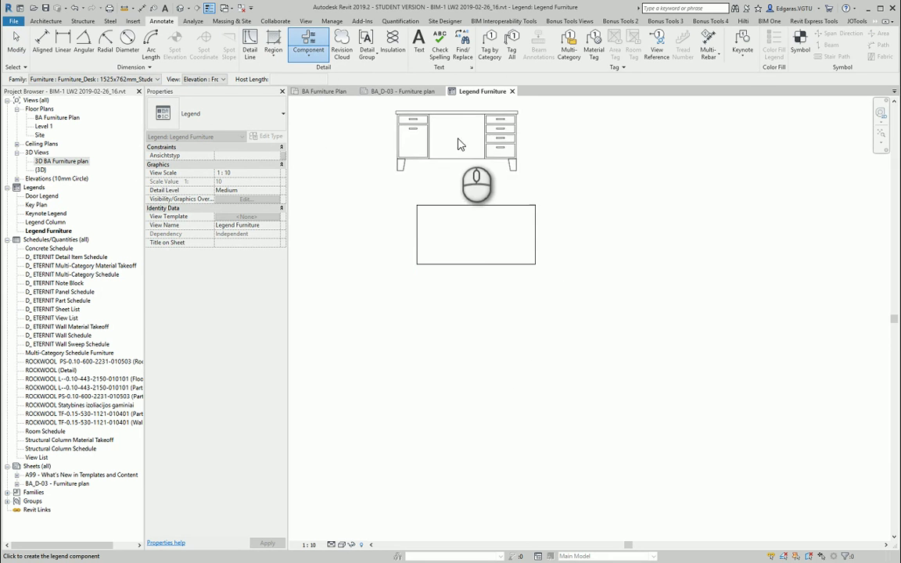
click(477, 145)
middle_drag(499, 145, 516, 348)
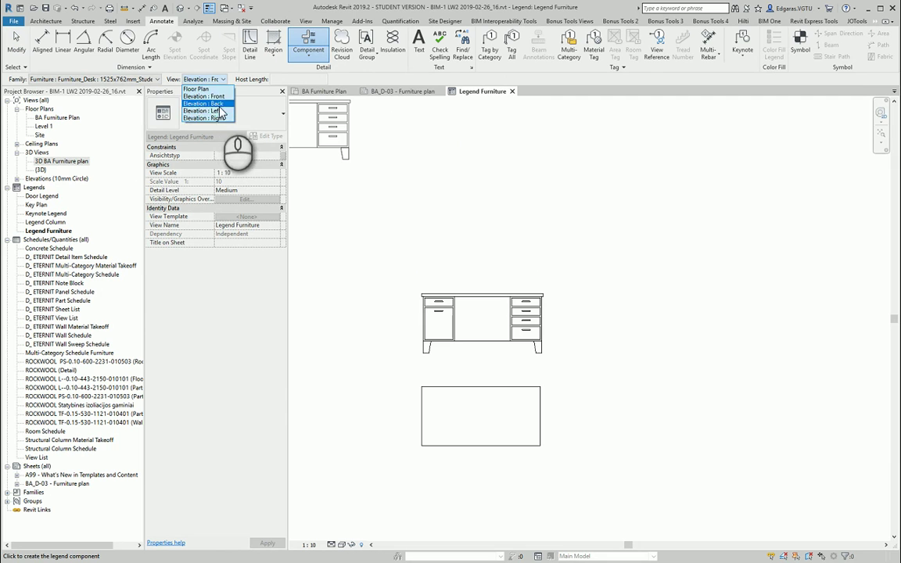
click(218, 110)
click(614, 332)
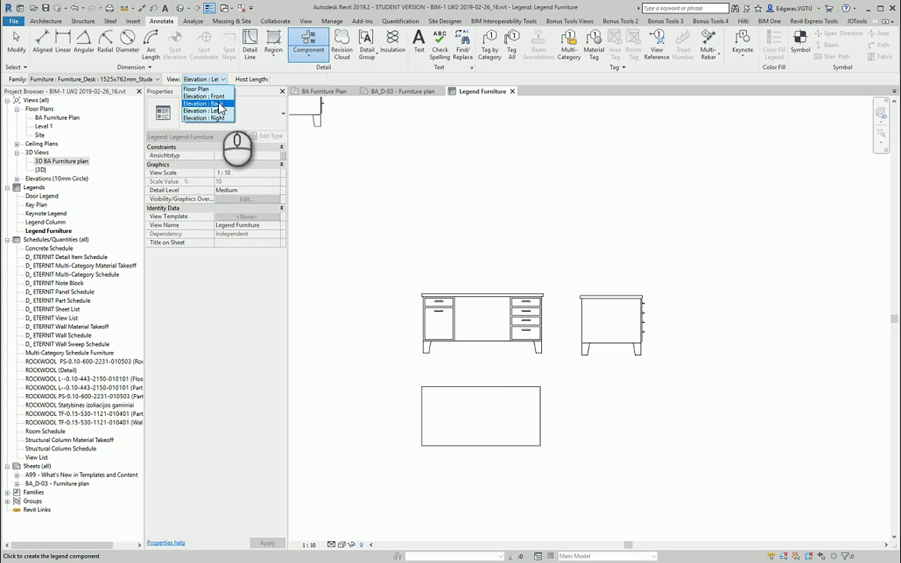
- Place the desk's back elevation above the front elevation and its right elevation to the left of the front elevation
click(222, 104)
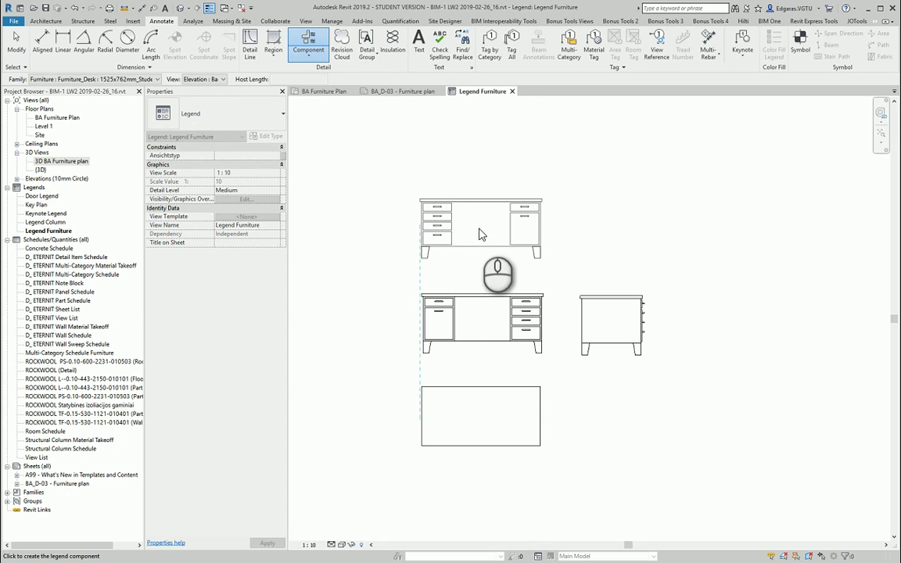
click(481, 235)
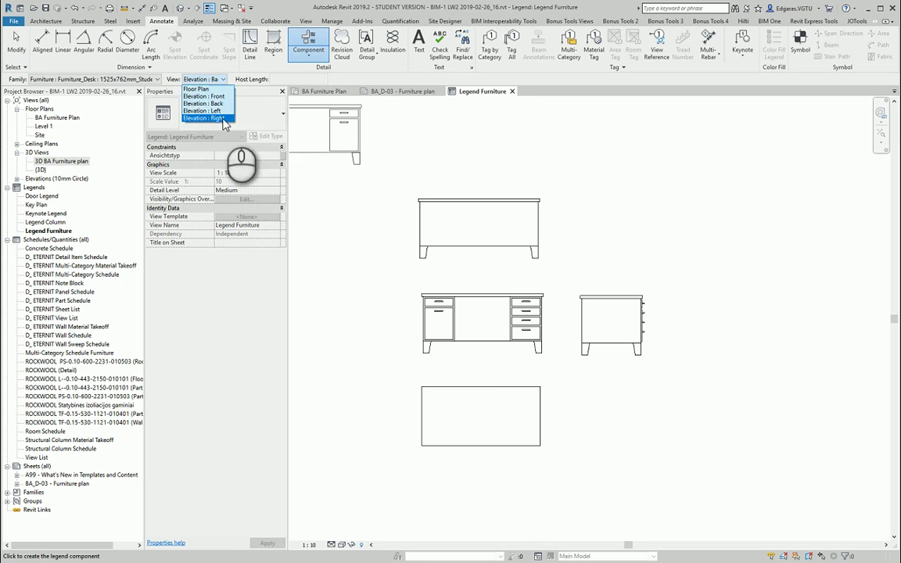
click(224, 119)
click(349, 331)
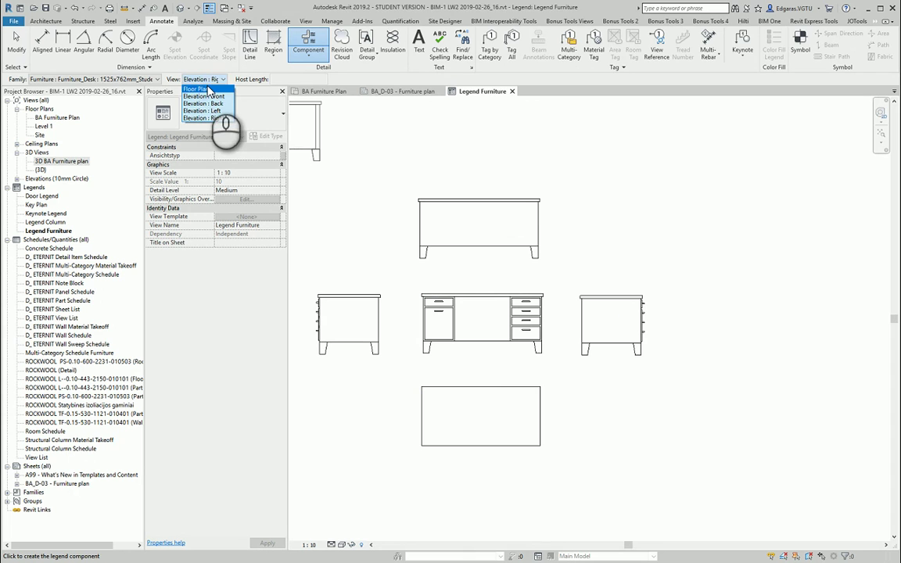
click(205, 89)
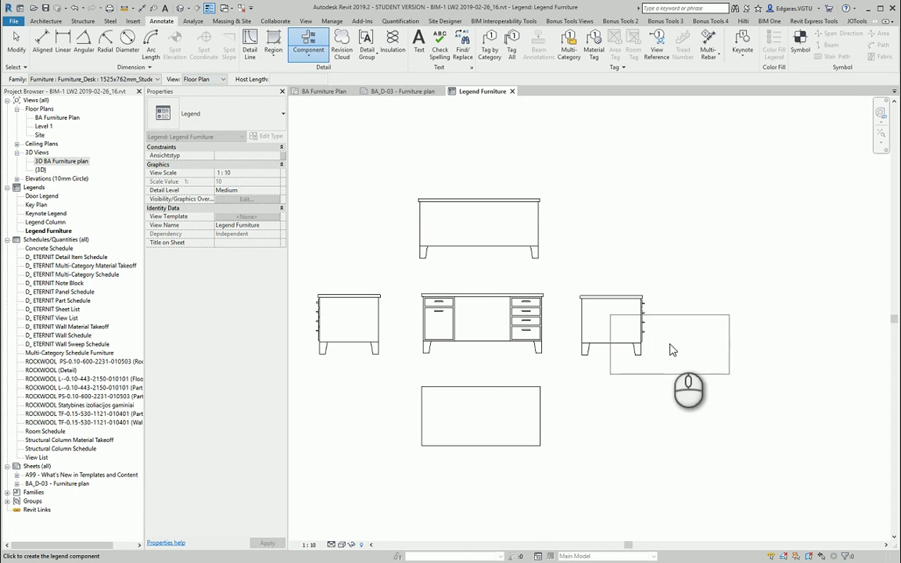
right_click(704, 284)
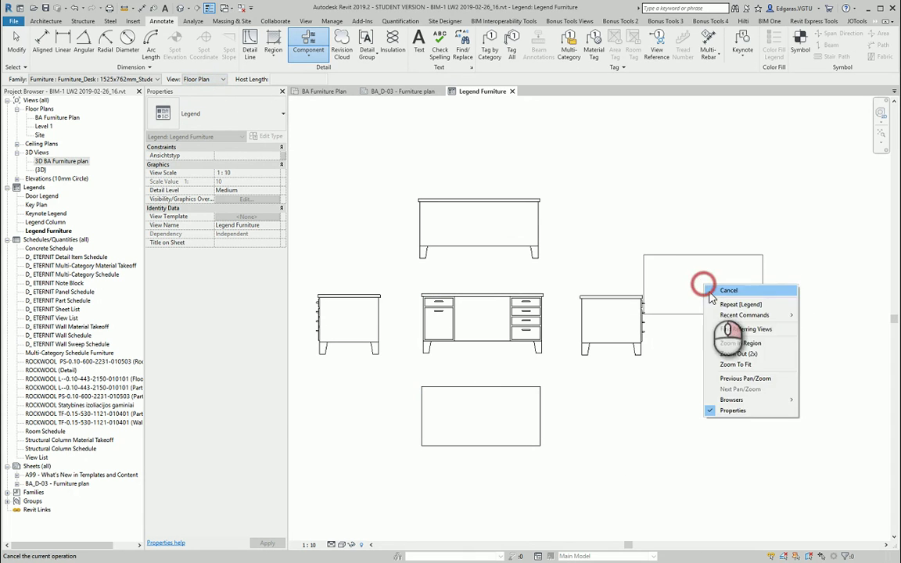
click(716, 291)
- Dimension the leg height and body height of the desk's back elevation with an aligned dimension chain beside it
scroll(678, 246, down, 1)
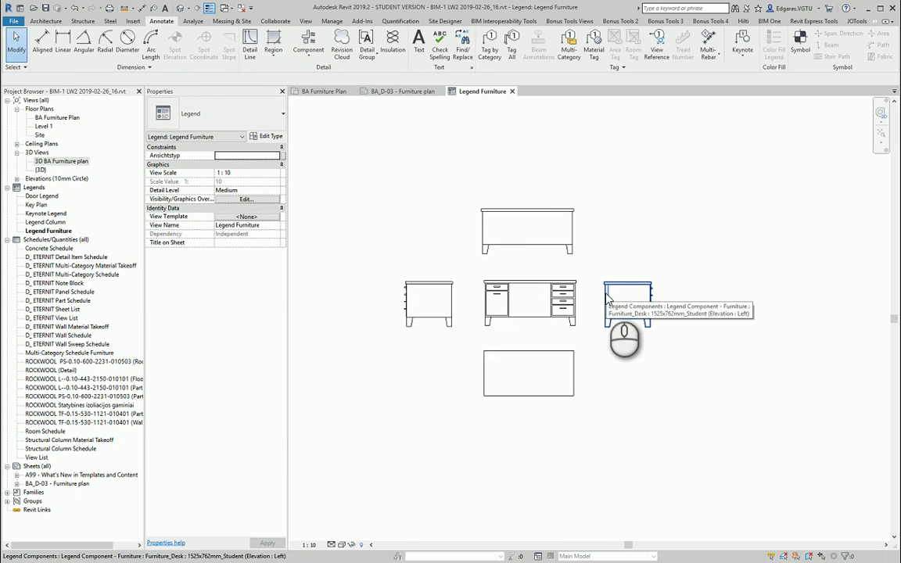
key(d)
key(i)
scroll(501, 247, up, 2)
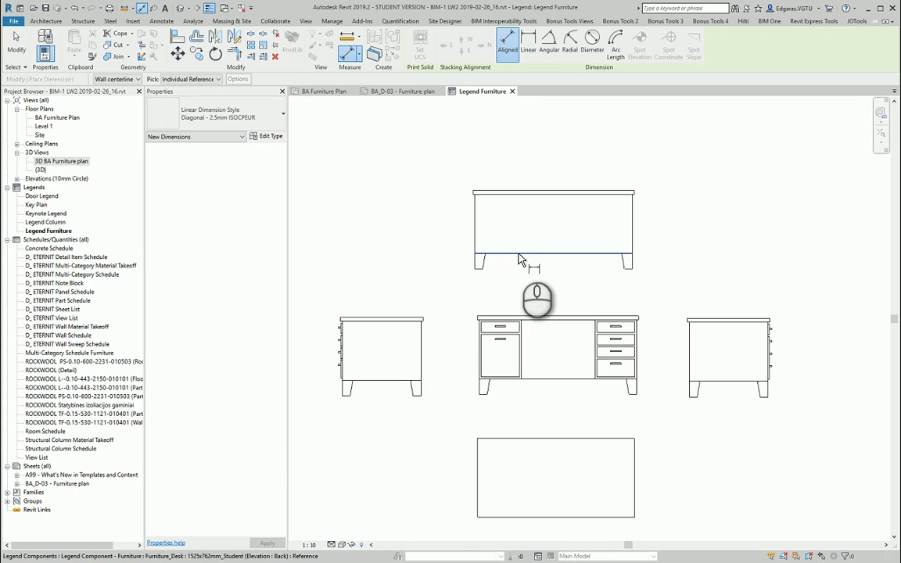
click(516, 253)
click(487, 191)
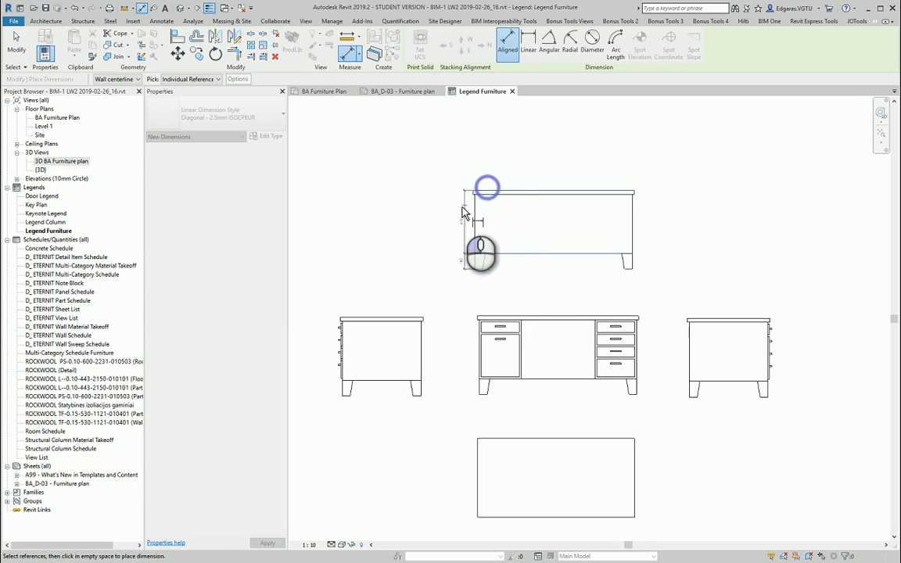
click(462, 222)
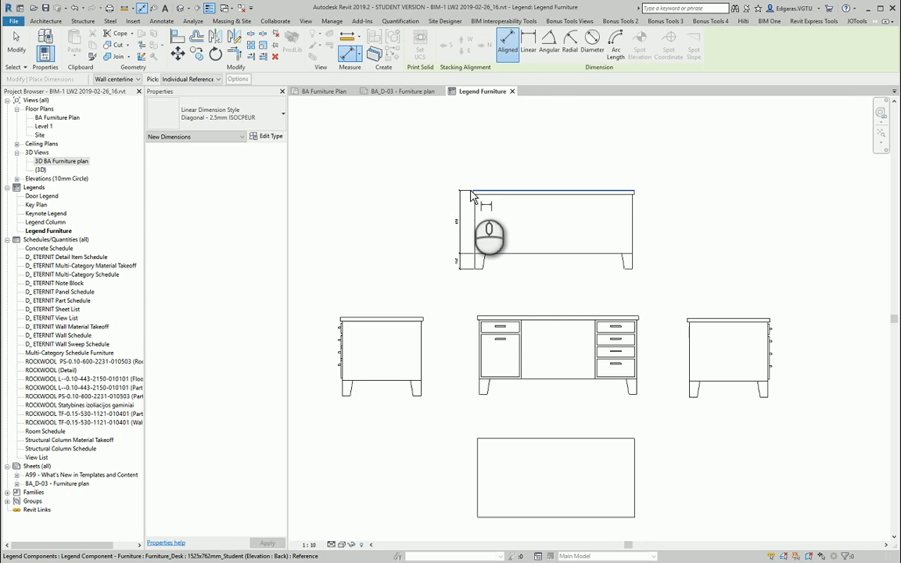
- Dimension the tabletop width of the desk's back elevation, placing the dimension above it
click(470, 192)
click(635, 192)
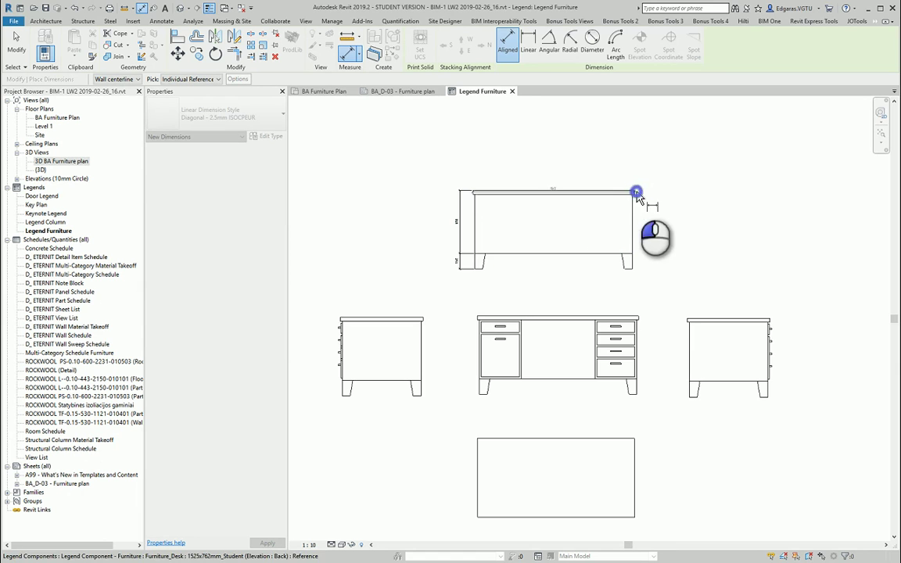
scroll(649, 206, up, 1)
middle_drag(527, 299, 652, 233)
mouse_move(680, 228)
middle_down()
mouse_move(588, 260)
mouse_move(559, 259)
middle_up()
click(561, 269)
- Dimension the widths of both drawer units and the knee space in one chain below the desk's front elevation
middle_drag(476, 308, 544, 208)
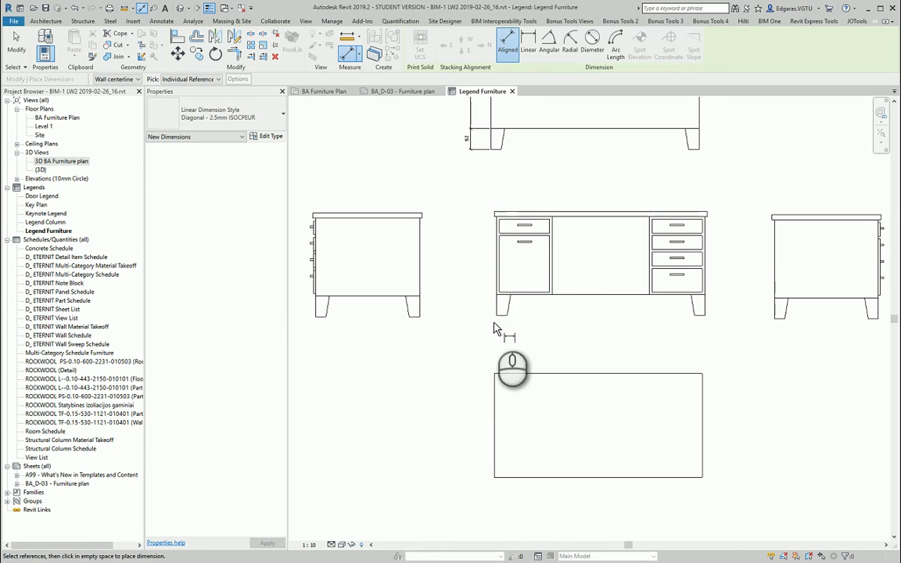
click(497, 280)
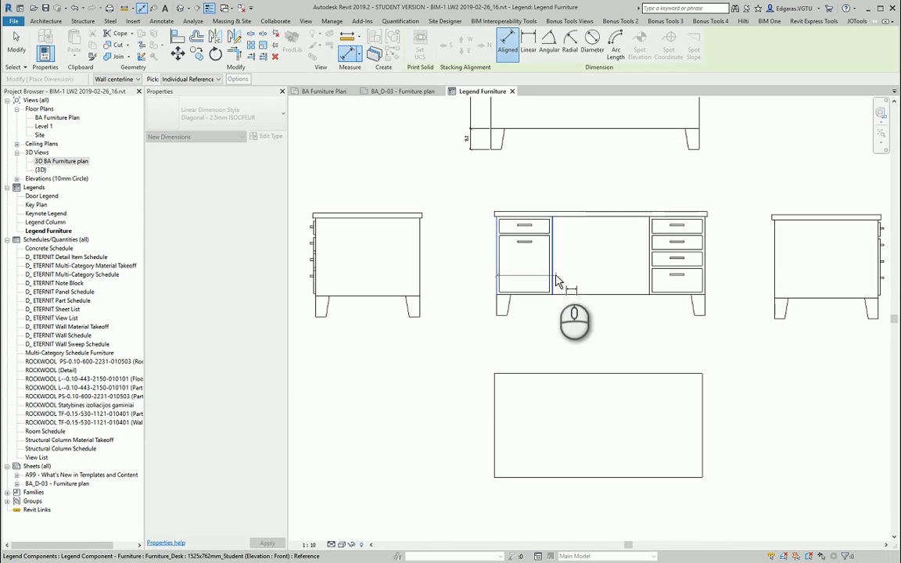
click(555, 276)
click(647, 283)
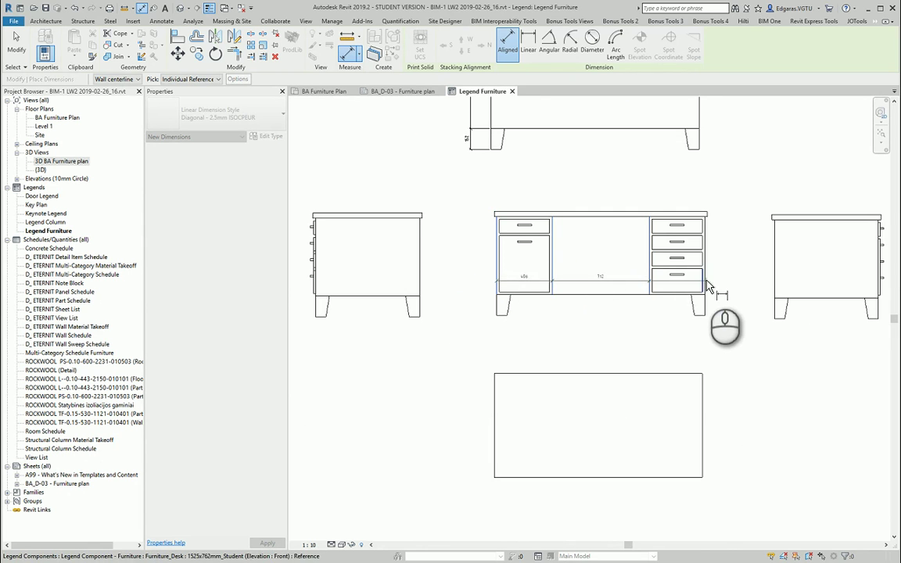
click(706, 281)
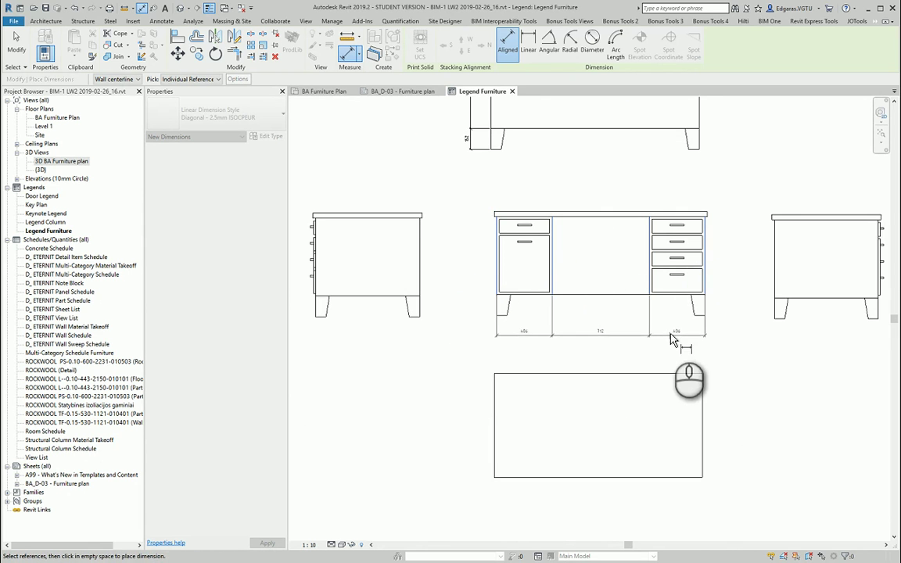
click(671, 339)
- Dimension the overall height of the desk's front elevation from the foot to the tabletop, placing it on the left side
scroll(754, 358, up, 3)
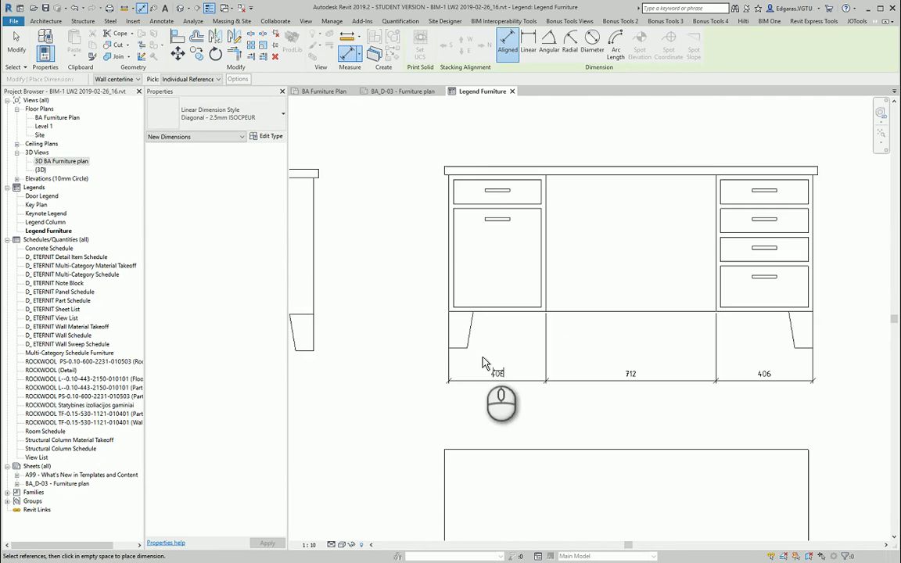
click(460, 351)
click(467, 166)
click(423, 206)
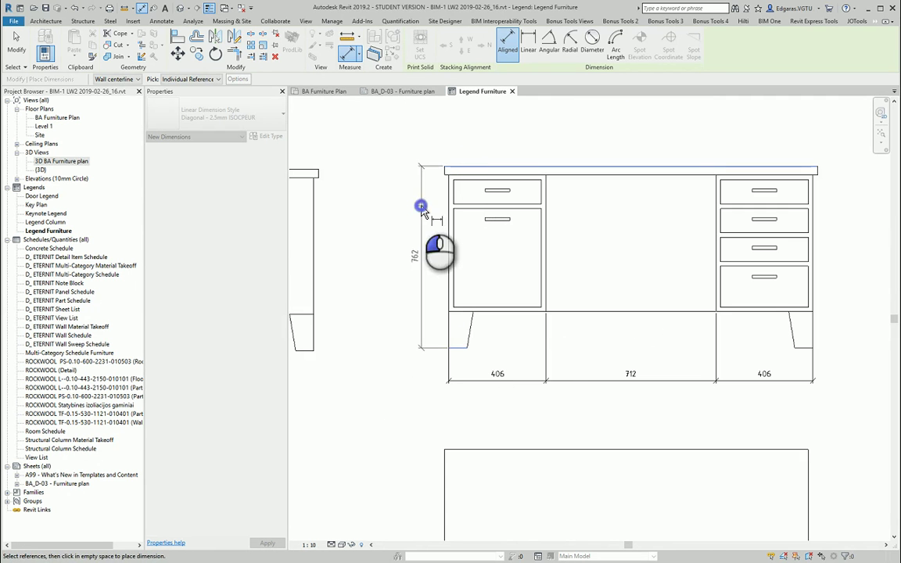
- Dimension the depth and the length of the desk's floor plan view, placing them to its left and below it
scroll(529, 333, down, 5)
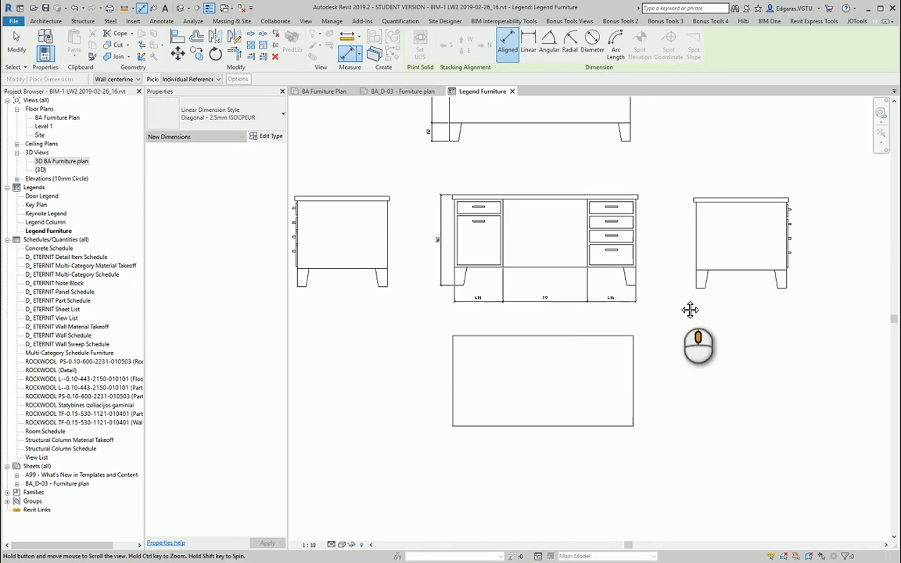
click(558, 337)
click(542, 429)
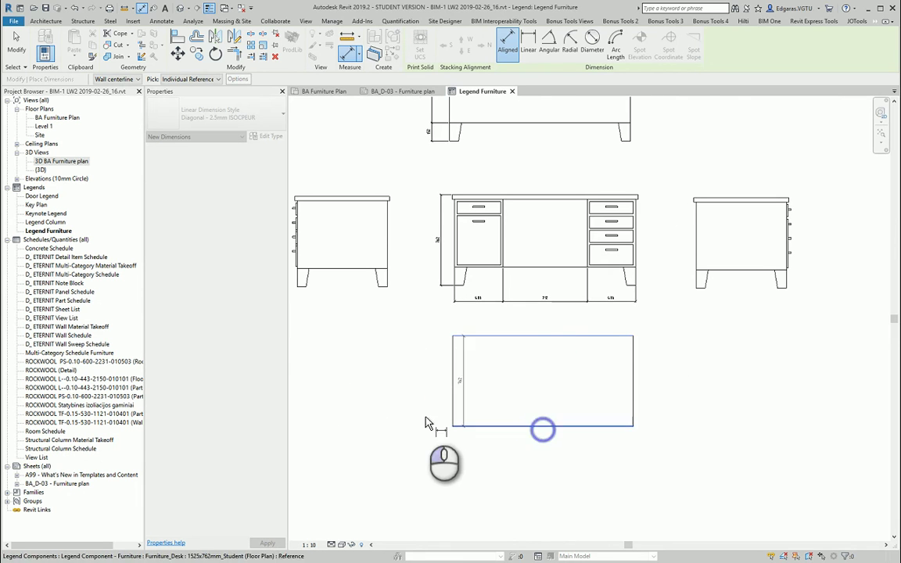
click(456, 403)
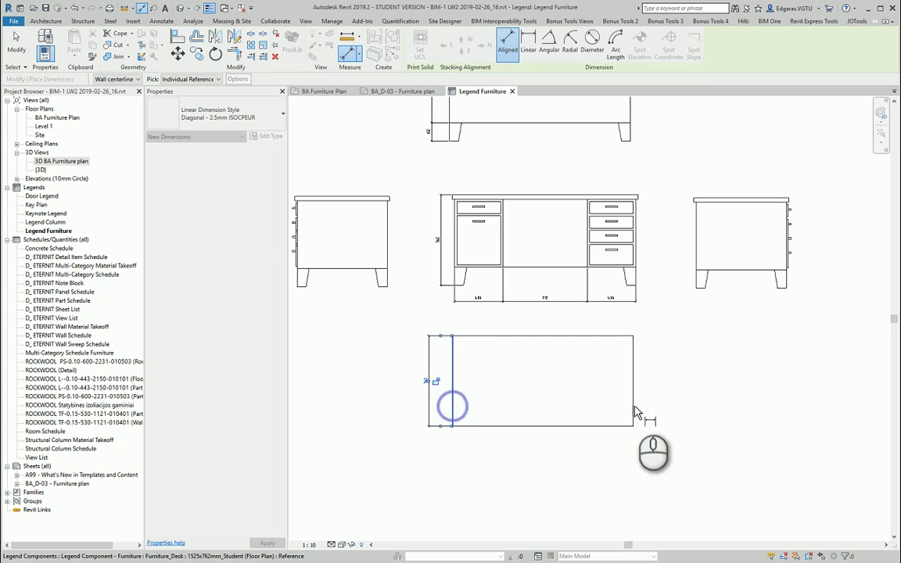
click(633, 408)
click(624, 450)
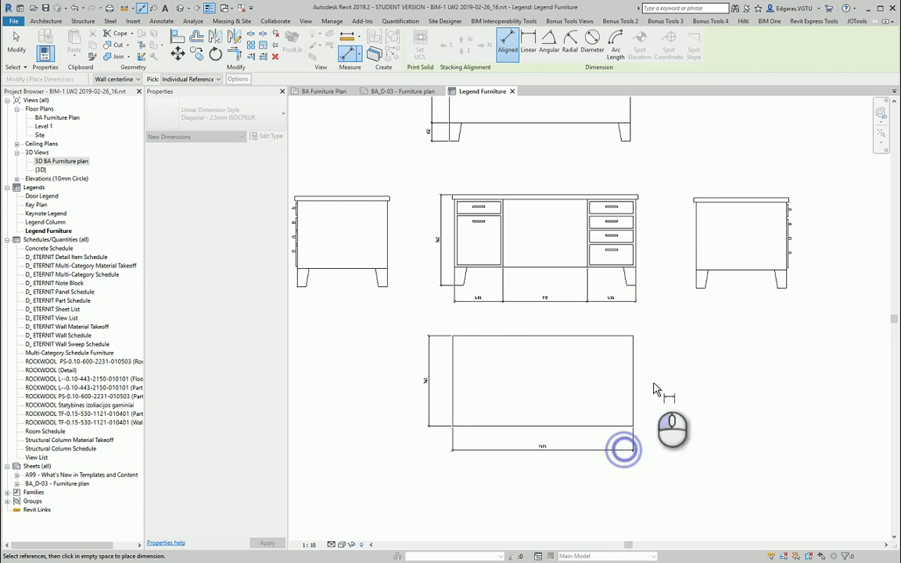
middle_drag(501, 355, 583, 349)
key(Escape)
middle_drag(780, 287, 647, 309)
scroll(638, 312, down, 1)
key(Escape)
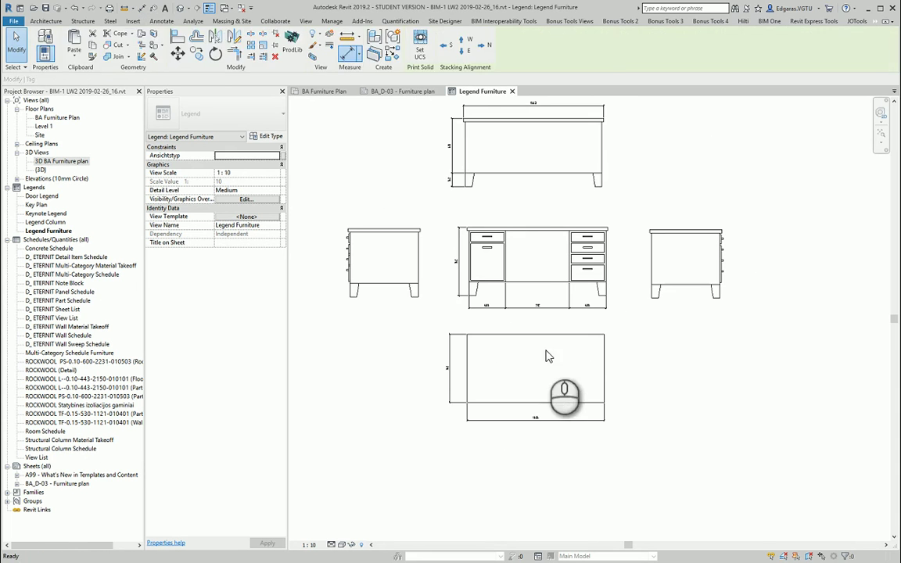
- Place a material tag with a leader on the desk's floor plan, just outside its right edge, and select the tag
click(594, 49)
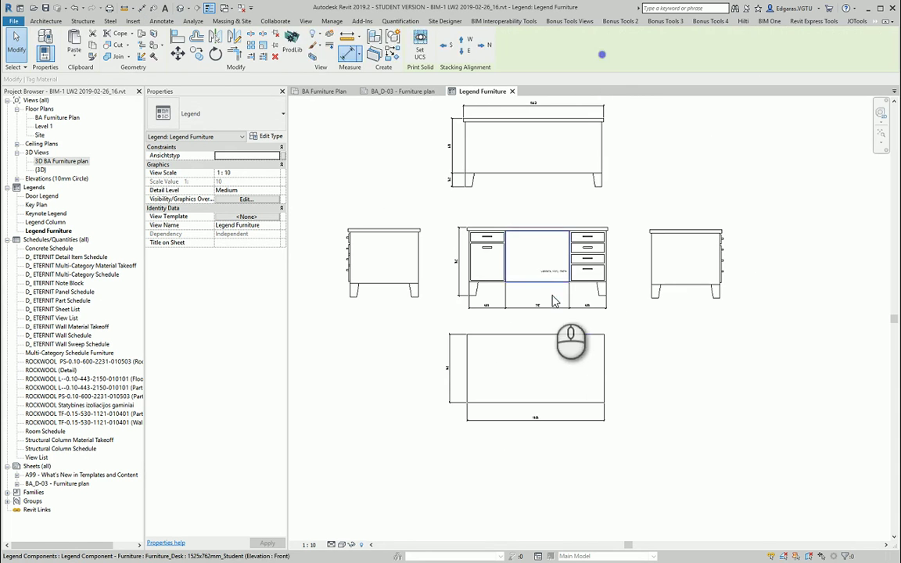
click(597, 367)
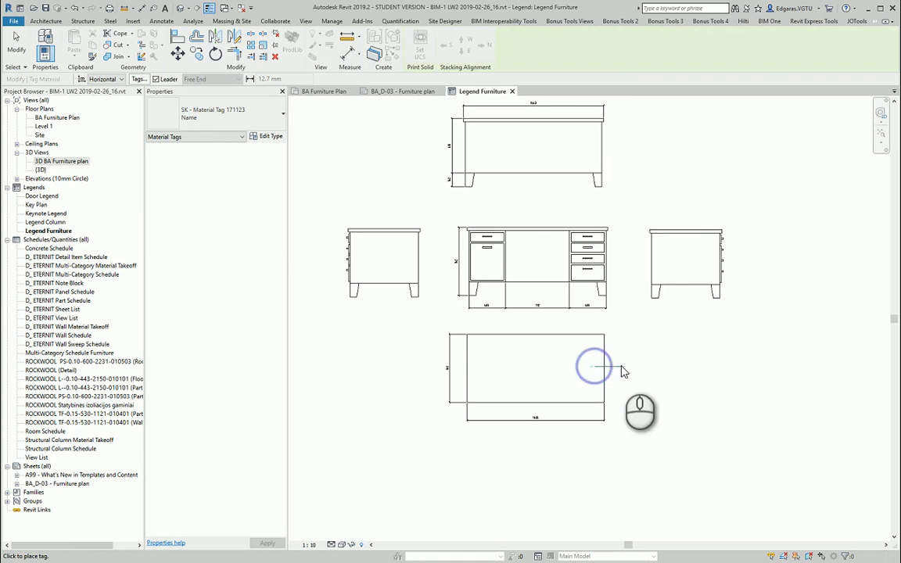
key(Escape)
key(Escape)
scroll(622, 368, up, 3)
click(622, 367)
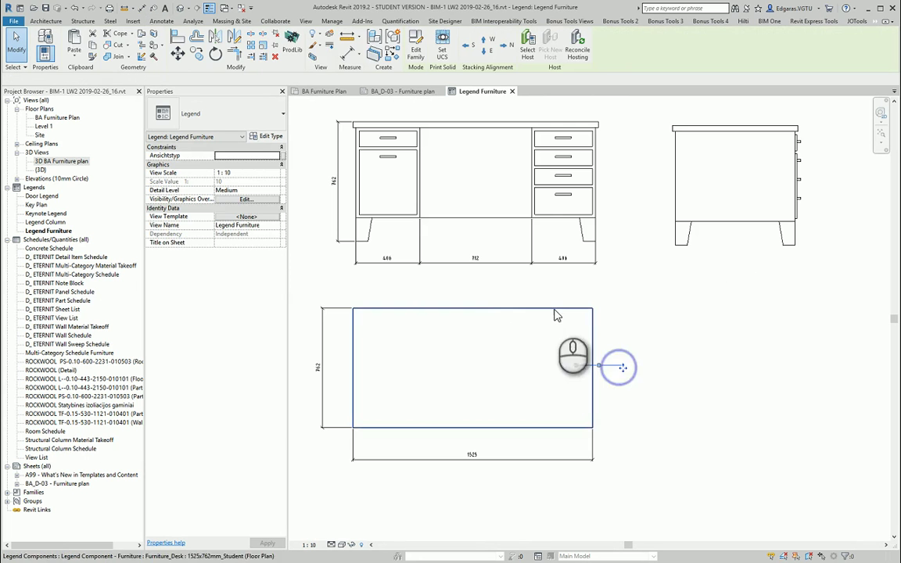
- Try the Comments type on the material tag beside the desk's floor plan and restore its Name type
click(235, 113)
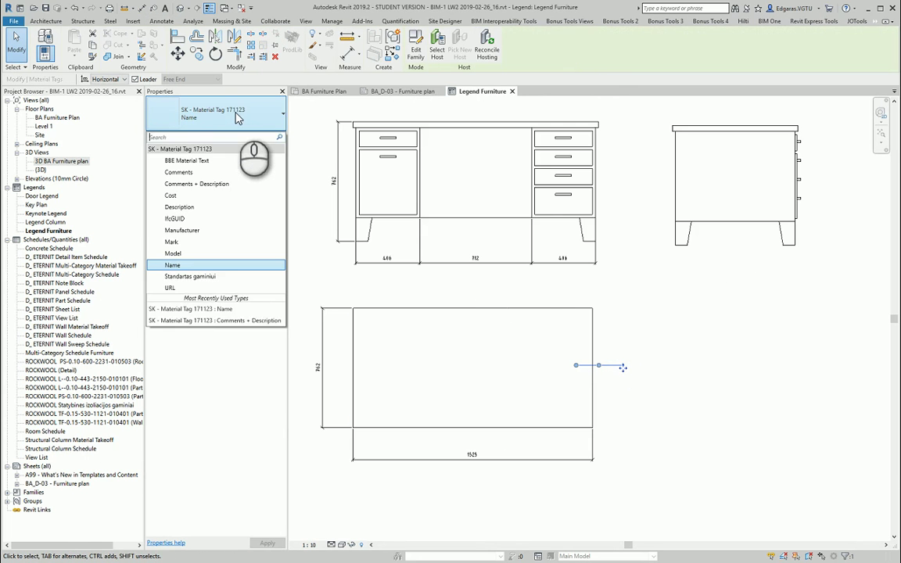
click(198, 173)
click(227, 113)
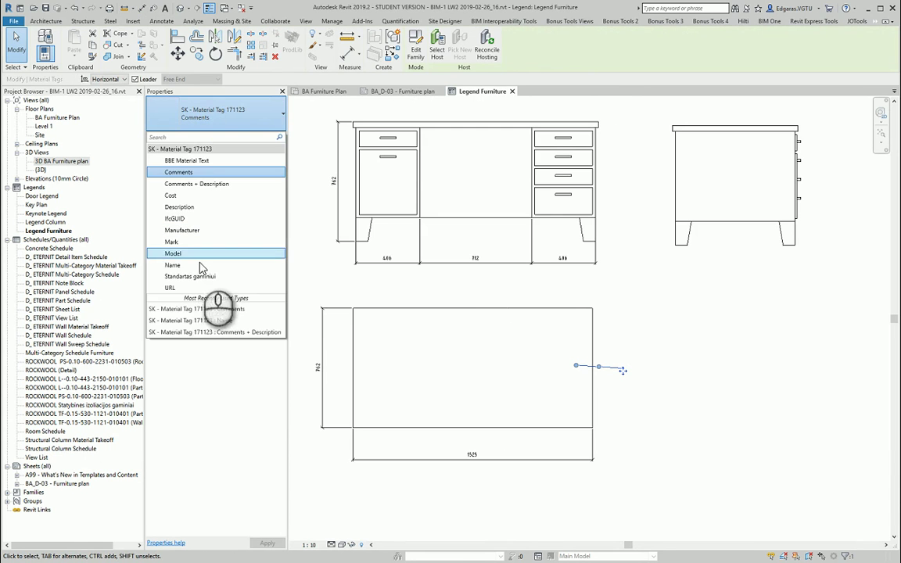
click(192, 265)
key(Escape)
- Place the Legend Furniture view on sheet BA_D-03, below the furniture plan
scroll(703, 365, down, 2)
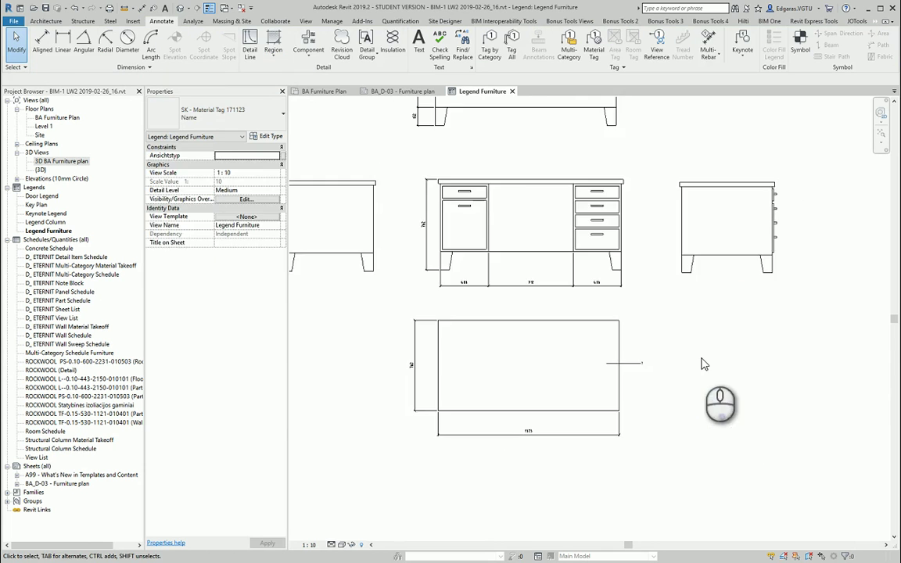
middle_drag(751, 336, 682, 379)
scroll(682, 374, down, 3)
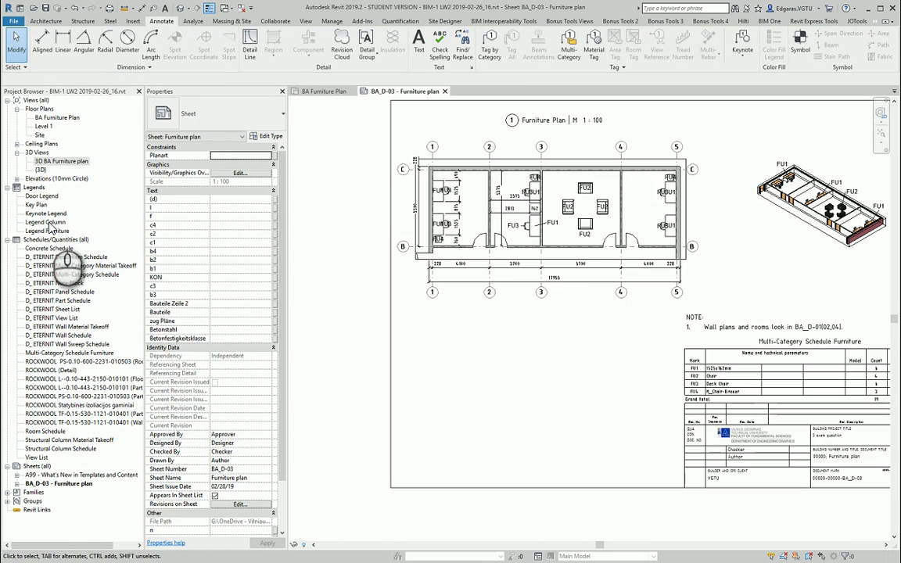
click(48, 233)
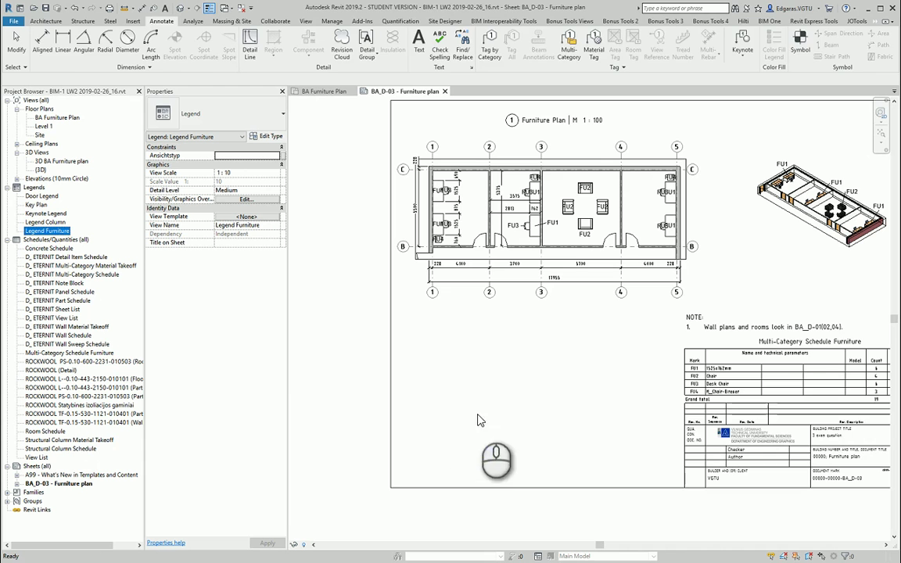
click(581, 372)
scroll(581, 372, down, 2)
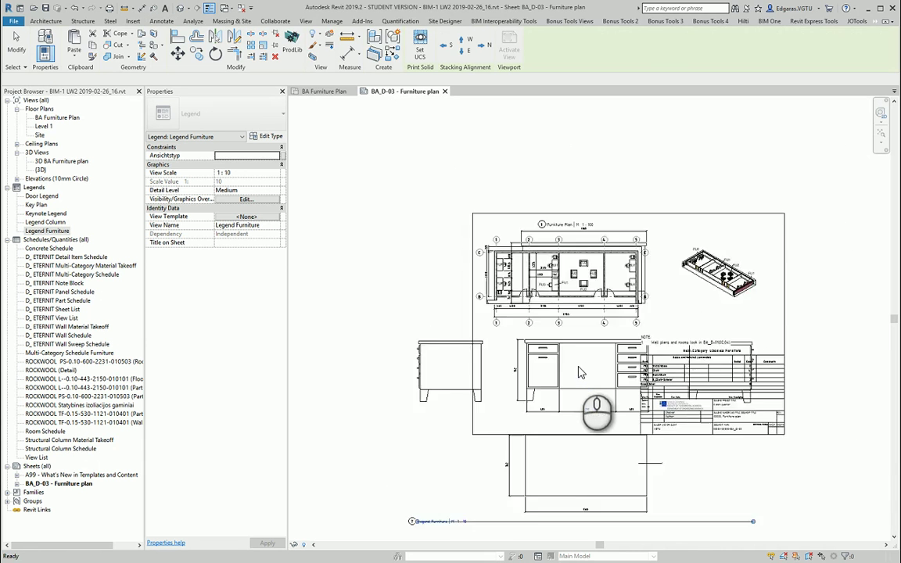
scroll(579, 374, up, 2)
click(579, 373)
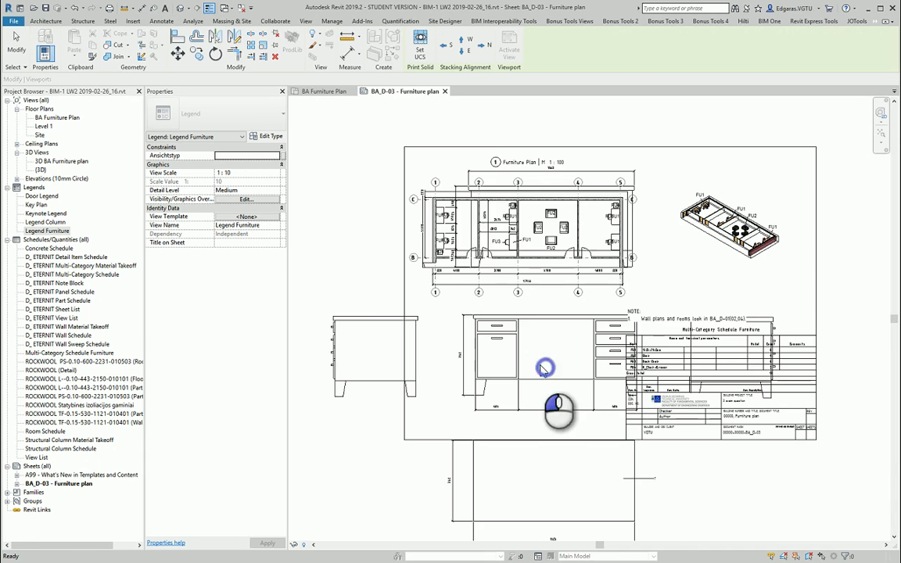
- Set the Legend Furniture viewport's scale to 1 : 50 and move it into the free area in the sheet's lower-left corner
click(499, 361)
click(276, 173)
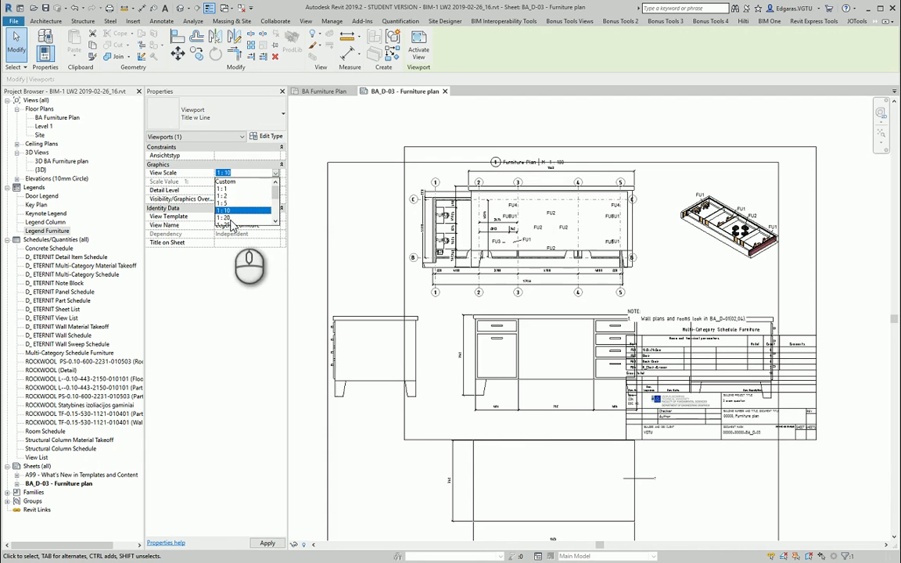
click(232, 219)
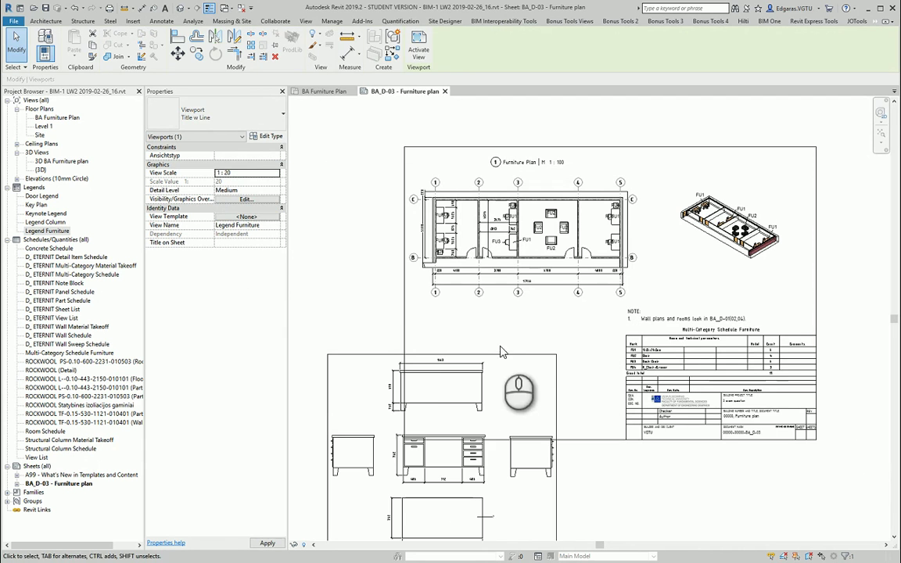
click(275, 173)
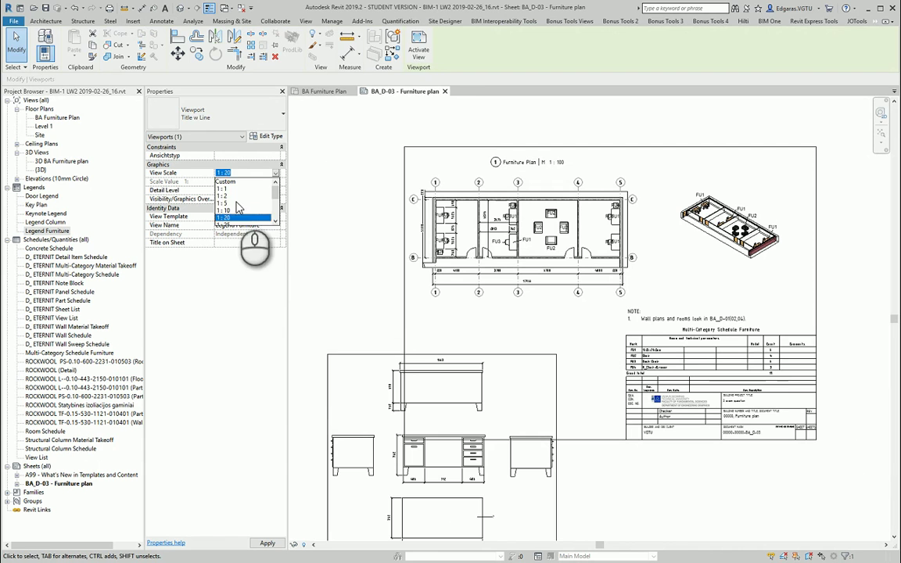
click(233, 211)
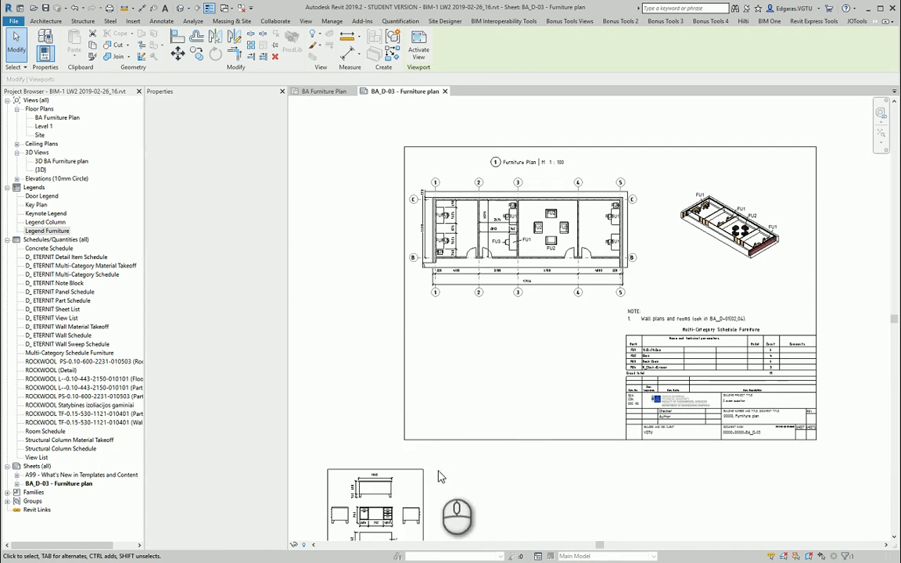
drag(380, 501, 475, 373)
- Change the Legend Furniture viewport's type to Title No Line and move its title above the desk views
click(226, 108)
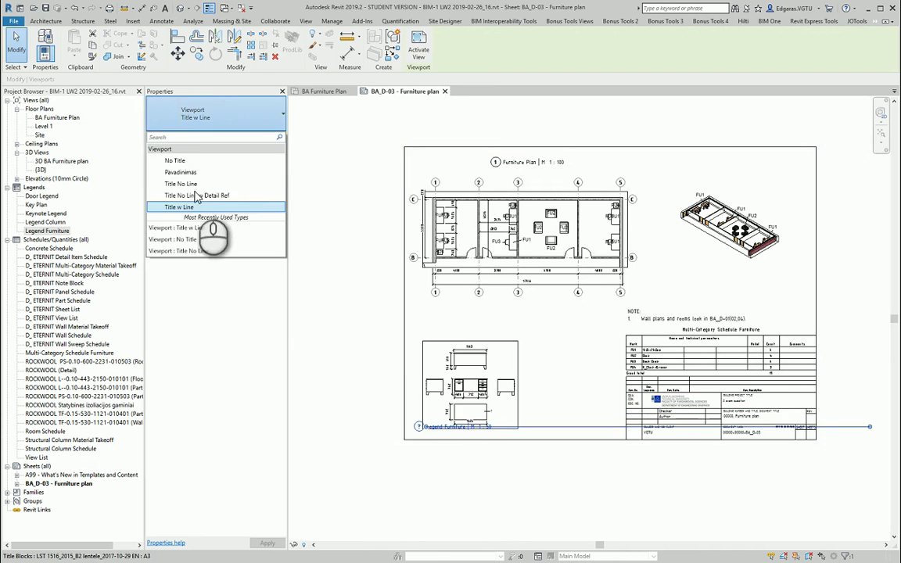
click(197, 186)
click(400, 462)
scroll(478, 439, up, 2)
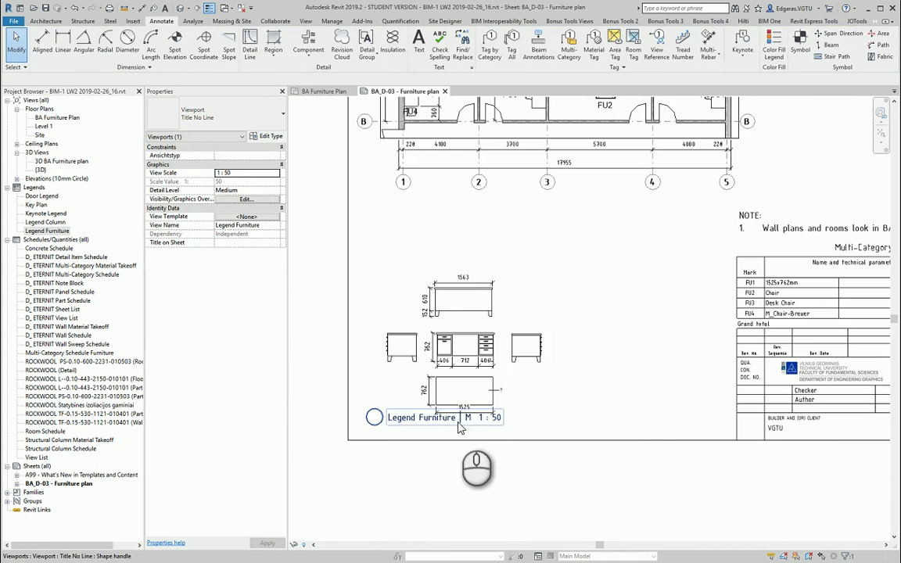
drag(459, 424, 478, 254)
scroll(466, 344, up, 2)
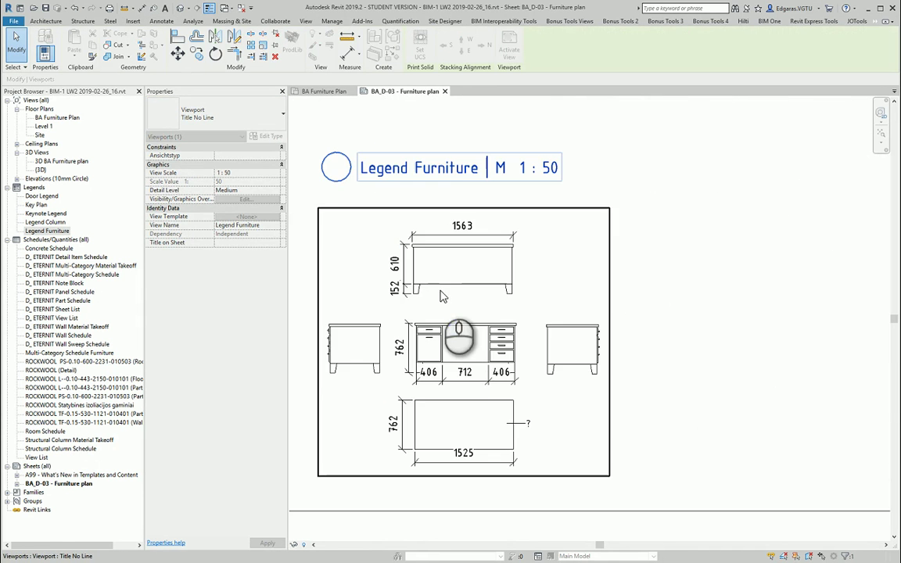
- Activate the Legend Furniture viewport and move the width dimension chain farther below the desk's front elevation
click(431, 297)
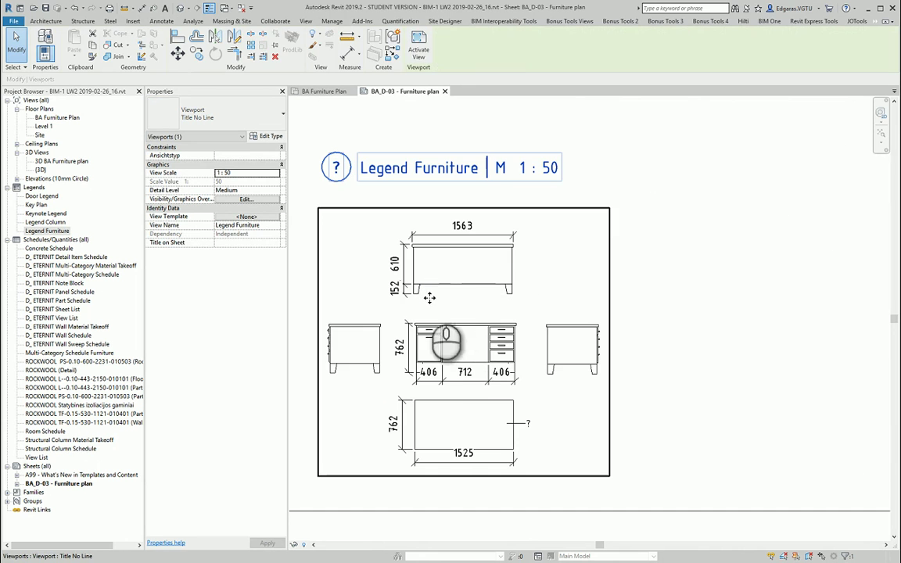
double_click(483, 374)
scroll(479, 376, up, 2)
click(475, 392)
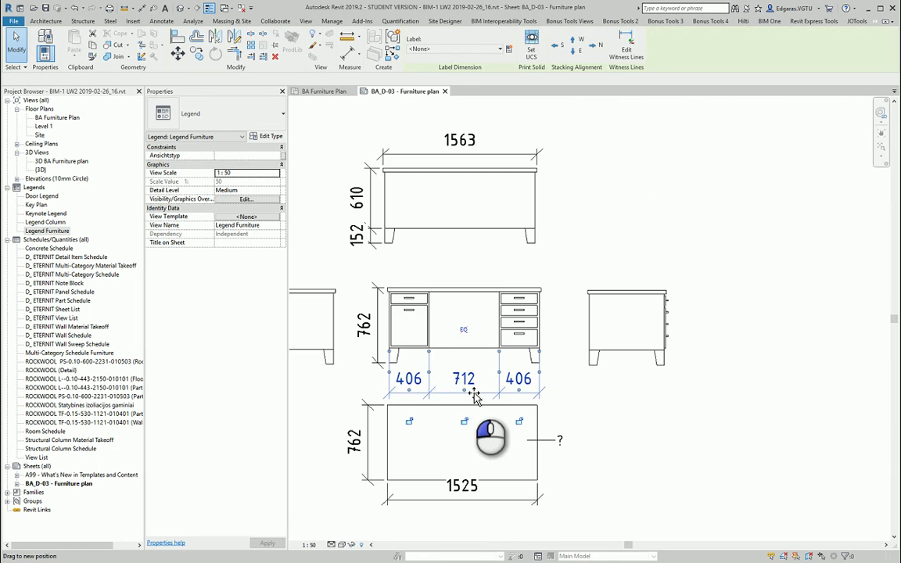
drag(474, 390, 474, 389)
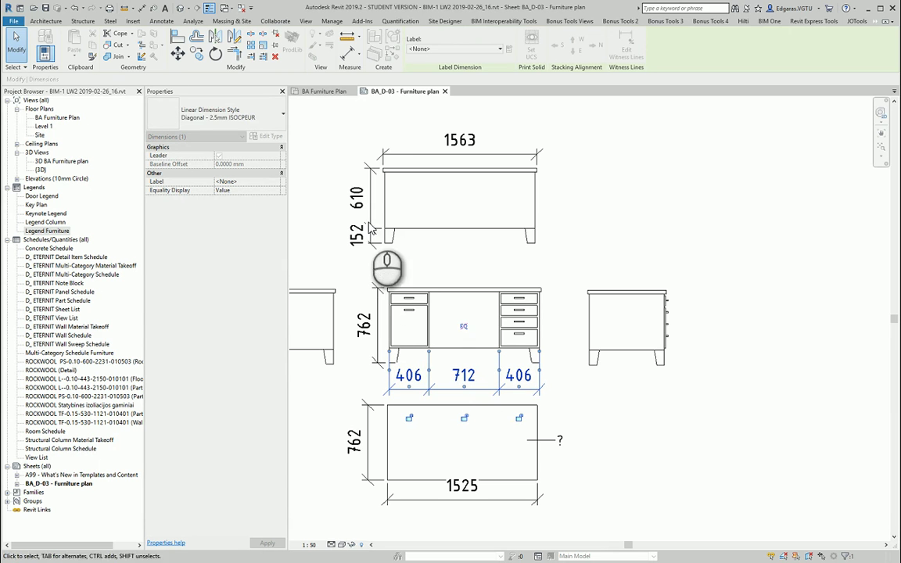
- Move the height dimensions of the back and front elevations farther left, placing the 152 text below its dimension line
drag(368, 226, 359, 290)
click(355, 280)
click(362, 243)
click(421, 265)
scroll(434, 146, down, 1)
scroll(396, 375, up, 1)
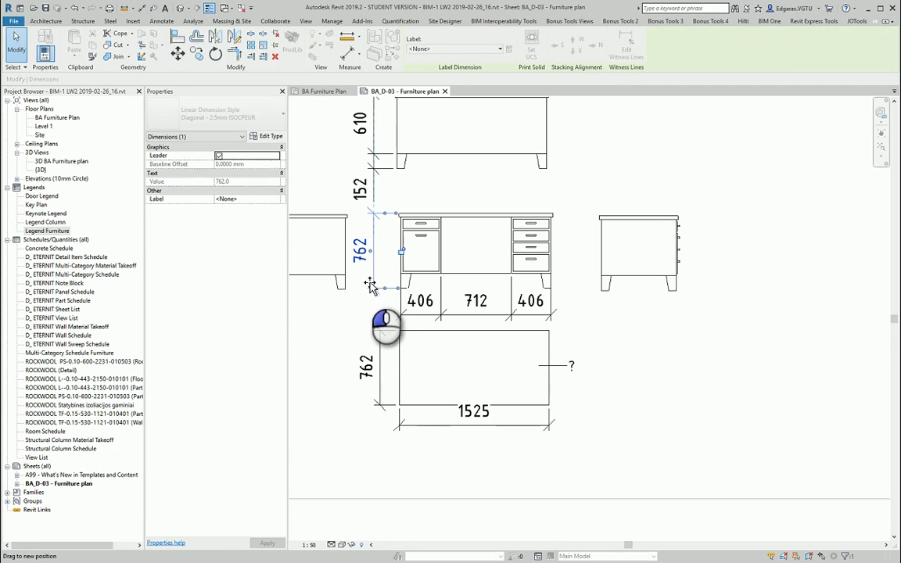
click(352, 338)
- Move the floor plan's length dimension farther below the desk and its depth dimension farther left, in line with the heights above
click(520, 415)
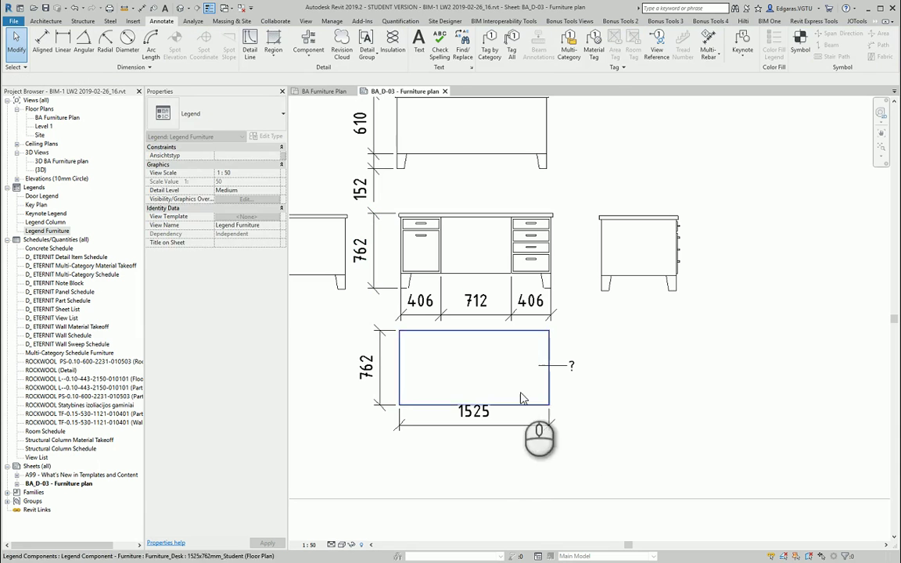
drag(505, 426, 514, 447)
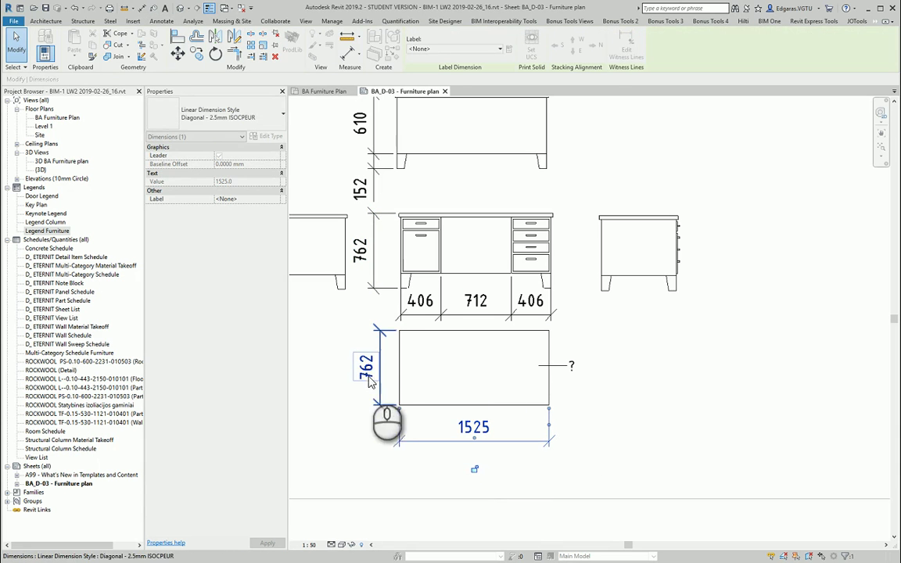
drag(378, 388, 366, 402)
click(359, 428)
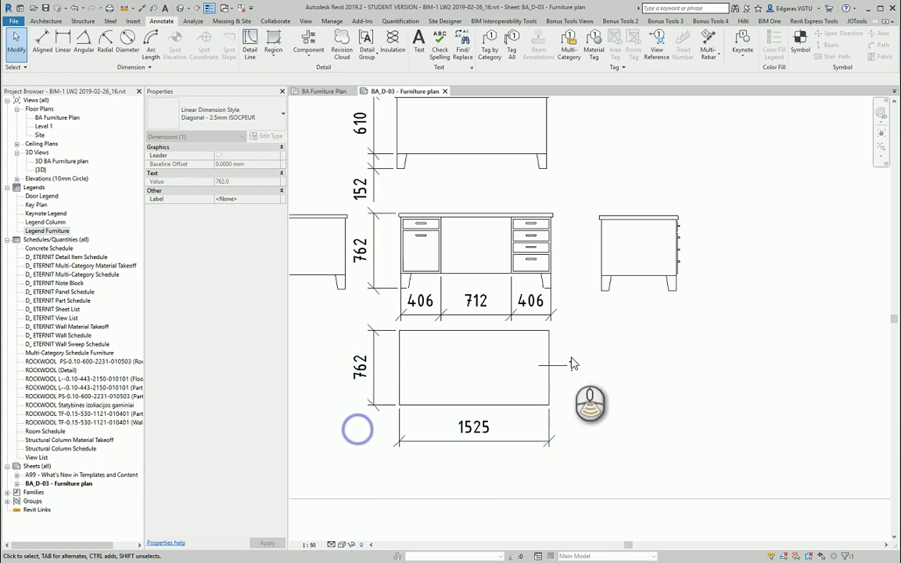
scroll(570, 360, down, 2)
click(640, 321)
scroll(579, 366, down, 4)
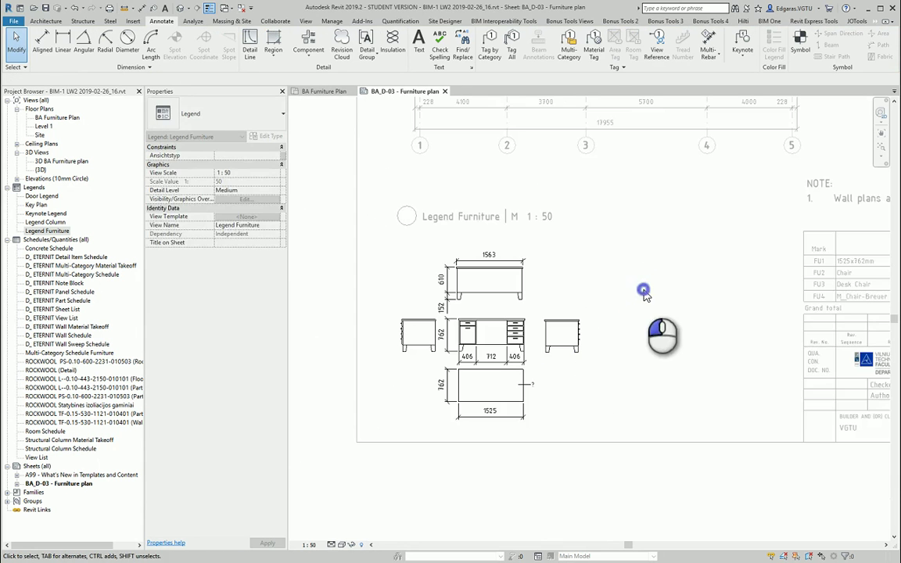